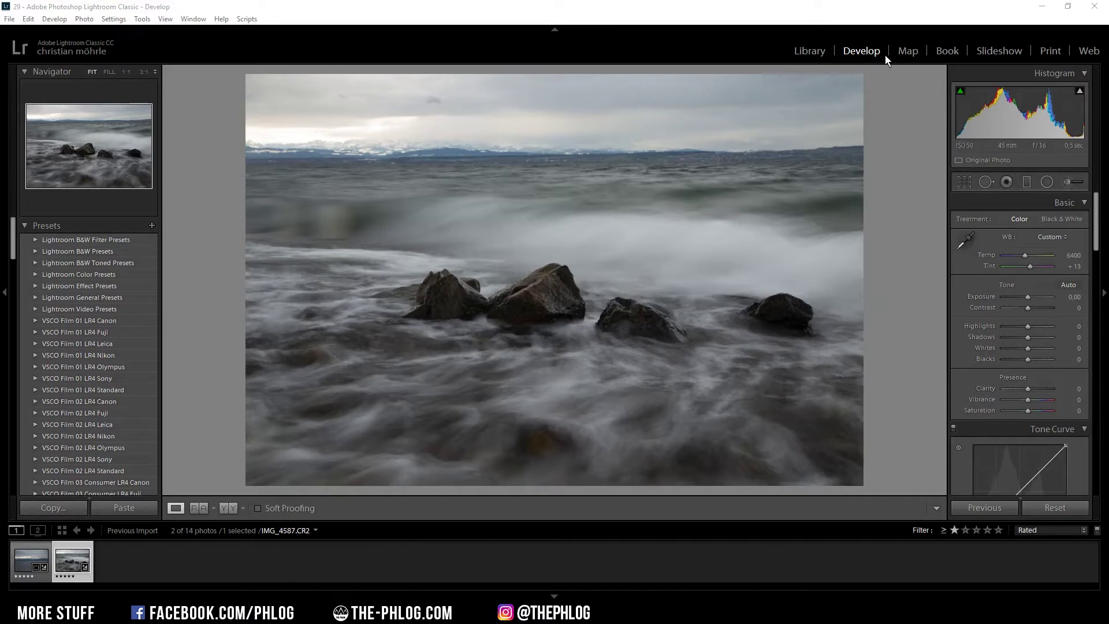
Bring up the Lens Corrections panel for the long-exposure rocky shoreline photo
key(Left)
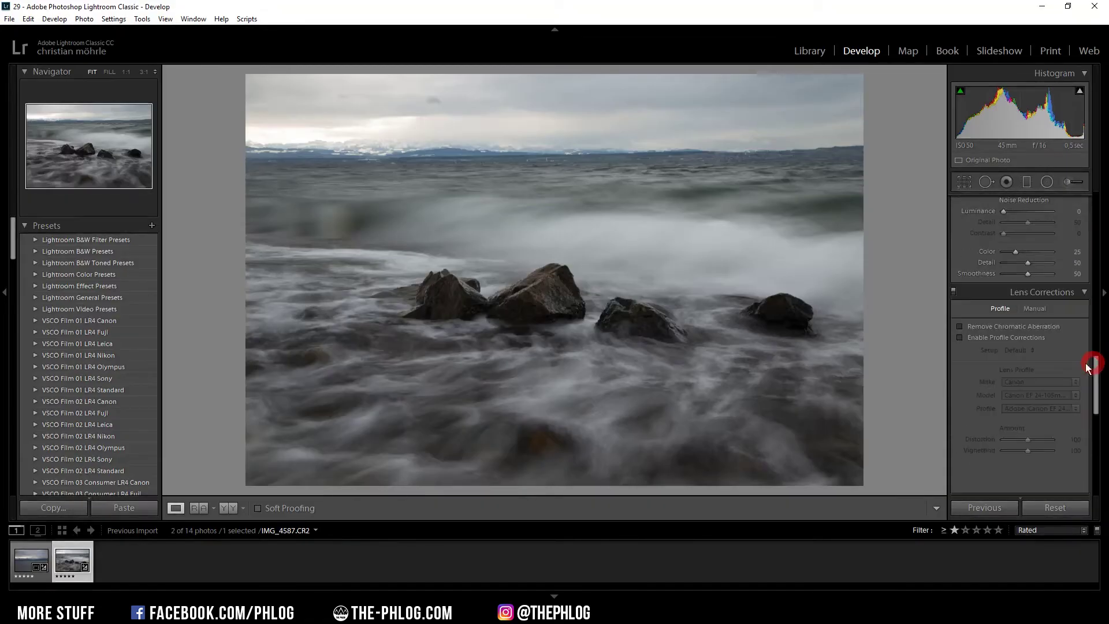
Enable chromatic aberration removal and profile corrections, and cool the white balance
click(1008, 327)
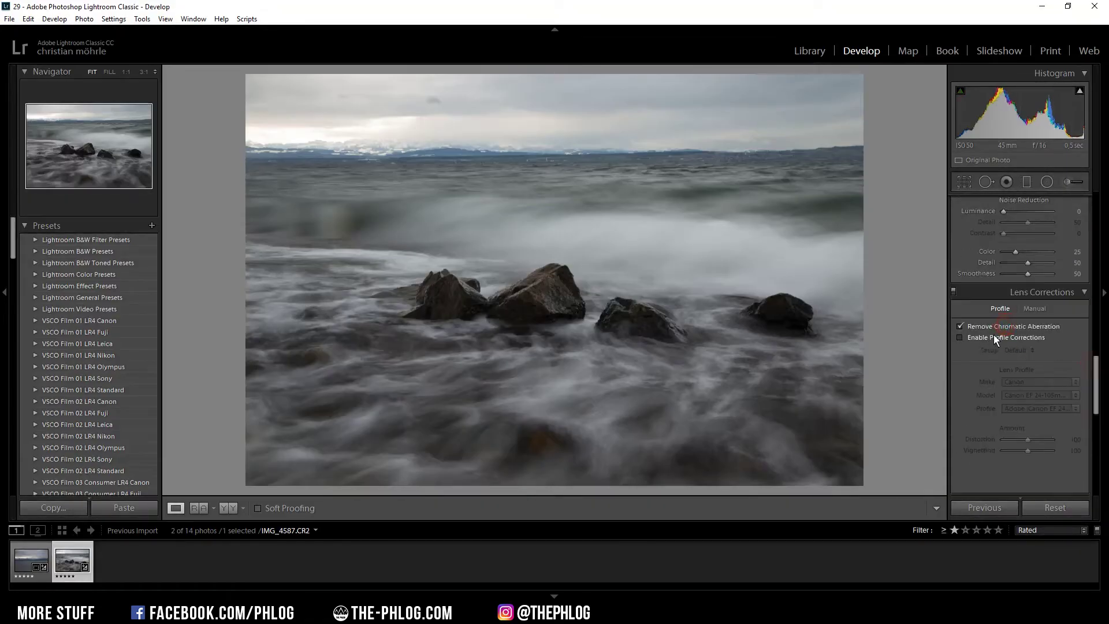
click(996, 338)
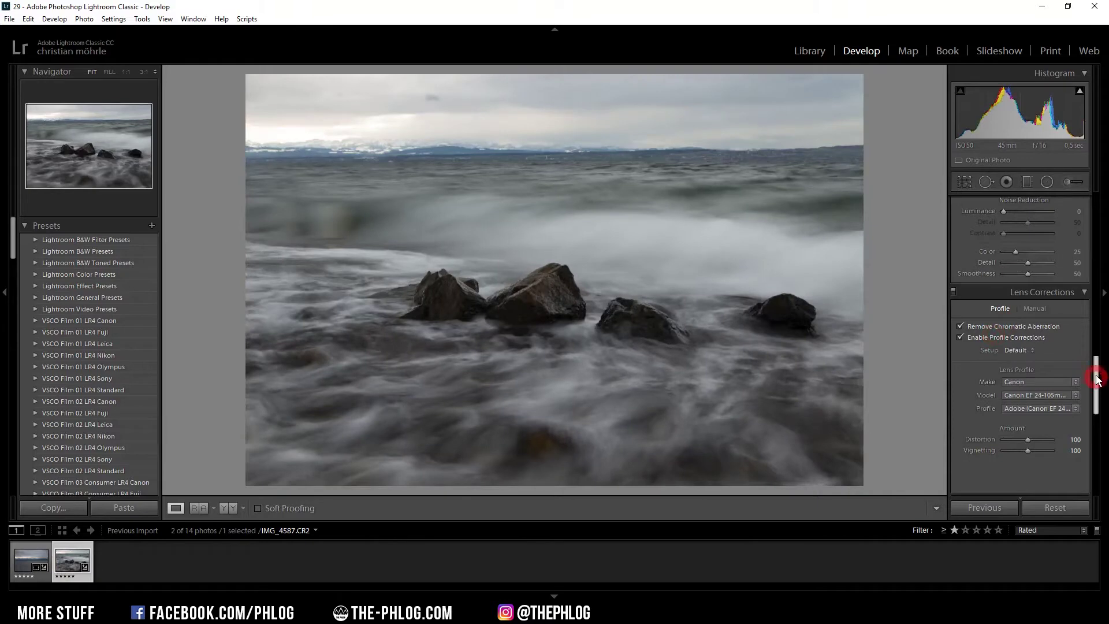
drag(1097, 378, 1094, 179)
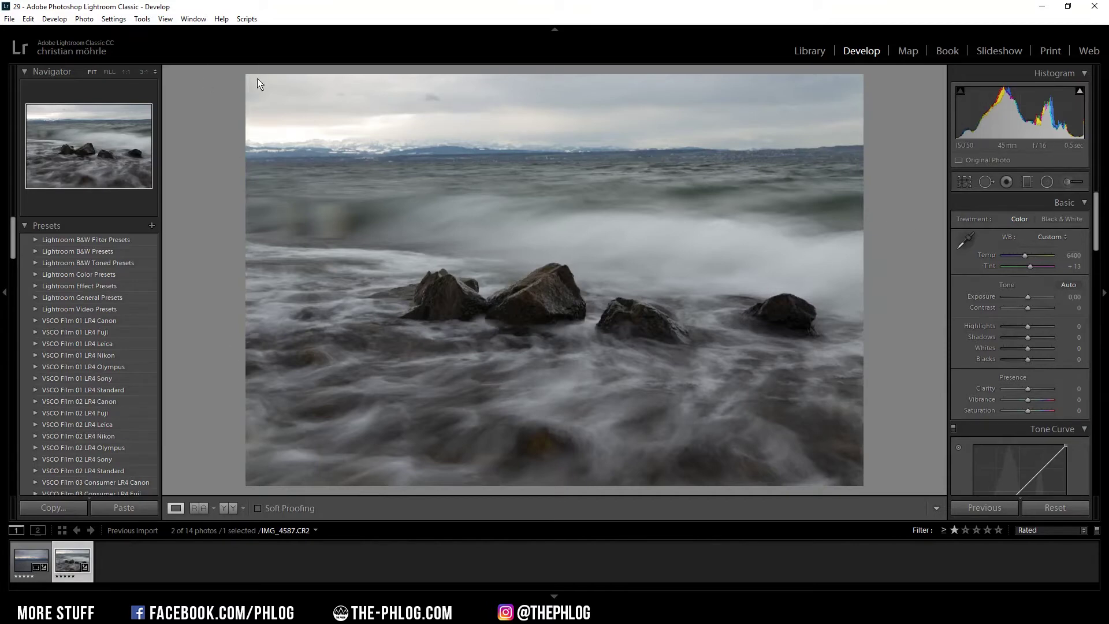
click(1024, 257)
drag(1023, 255, 1021, 256)
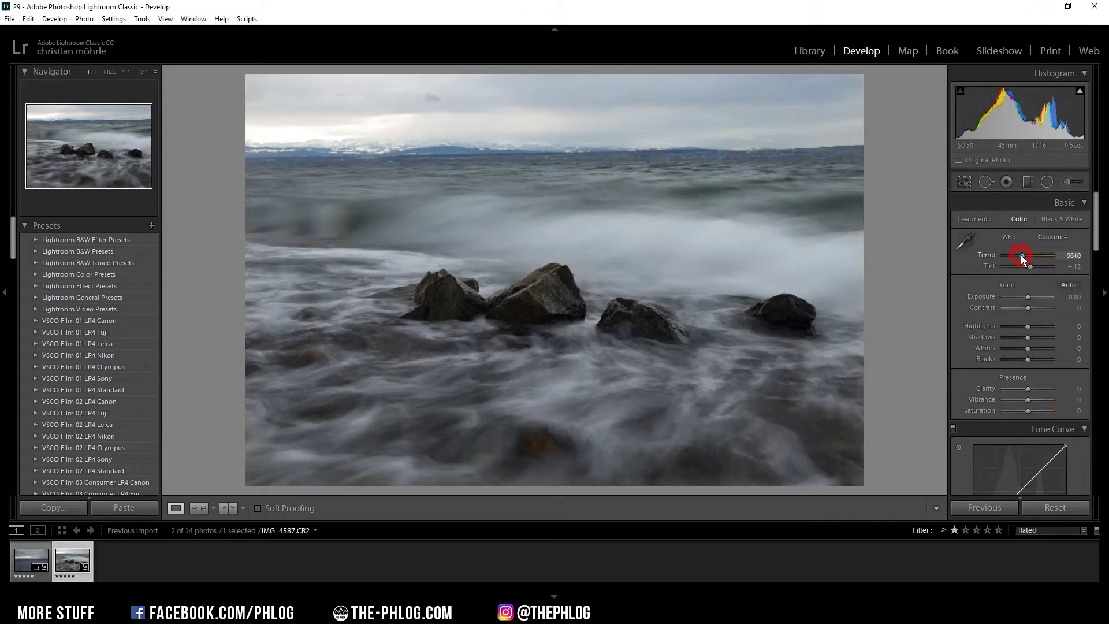
drag(1022, 255, 1023, 255)
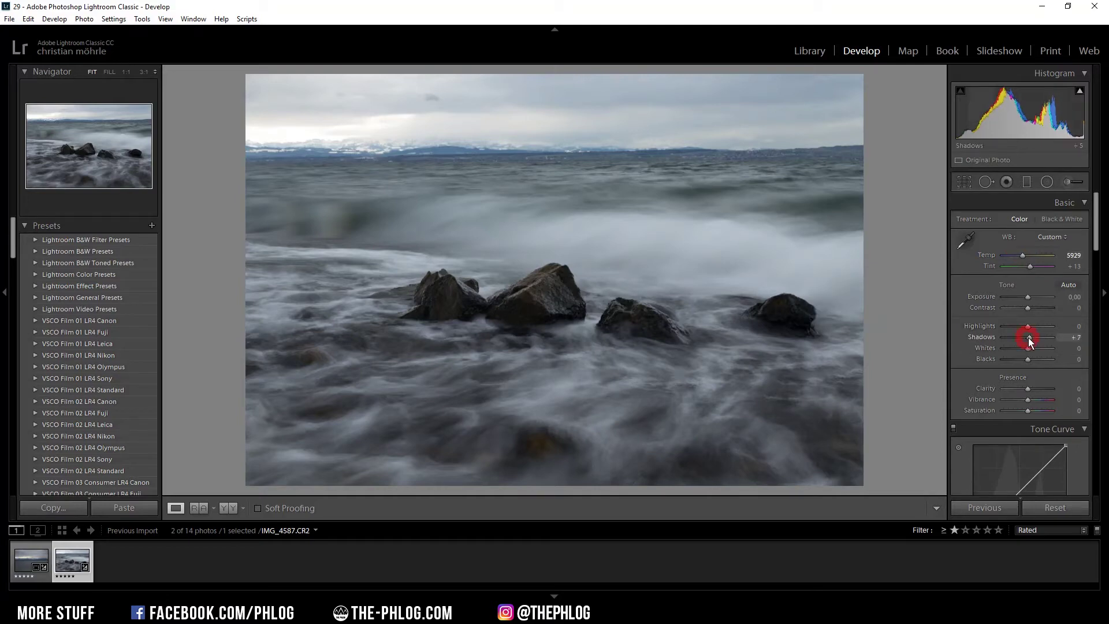
Raise Shadows to +38 and Whites to +64, and lower Blacks to −2
drag(1028, 338, 1044, 348)
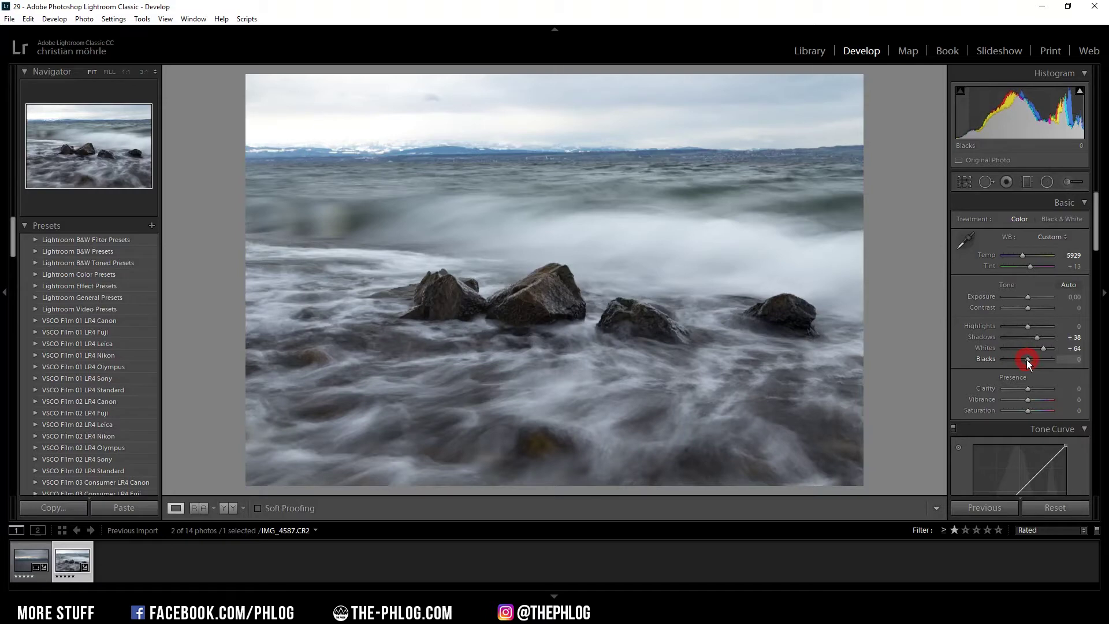
drag(1027, 360, 1026, 360)
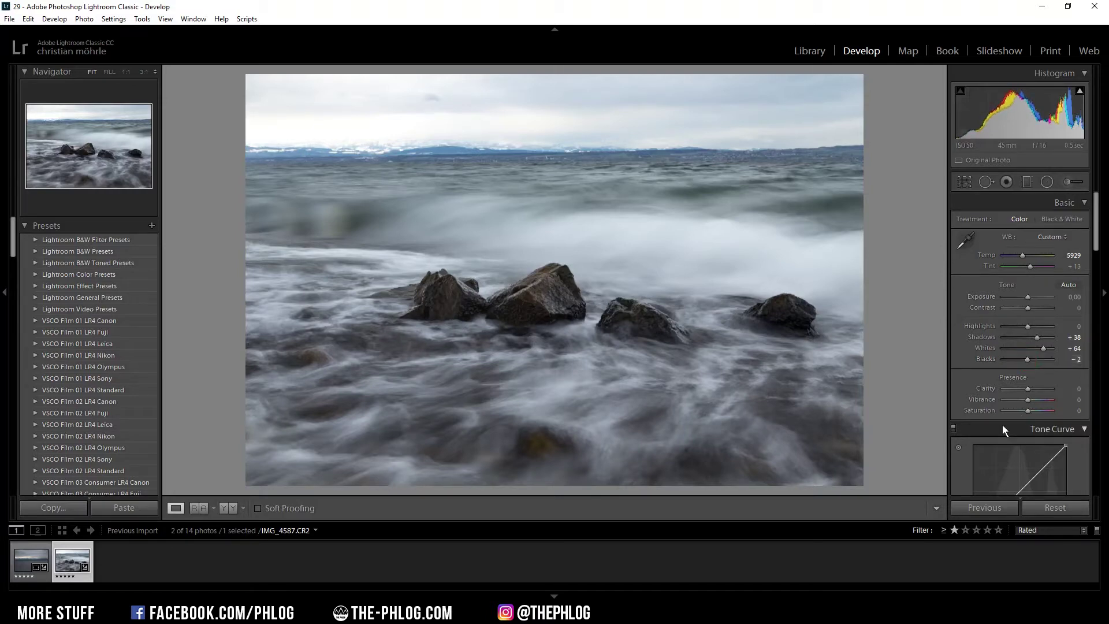
click(1026, 183)
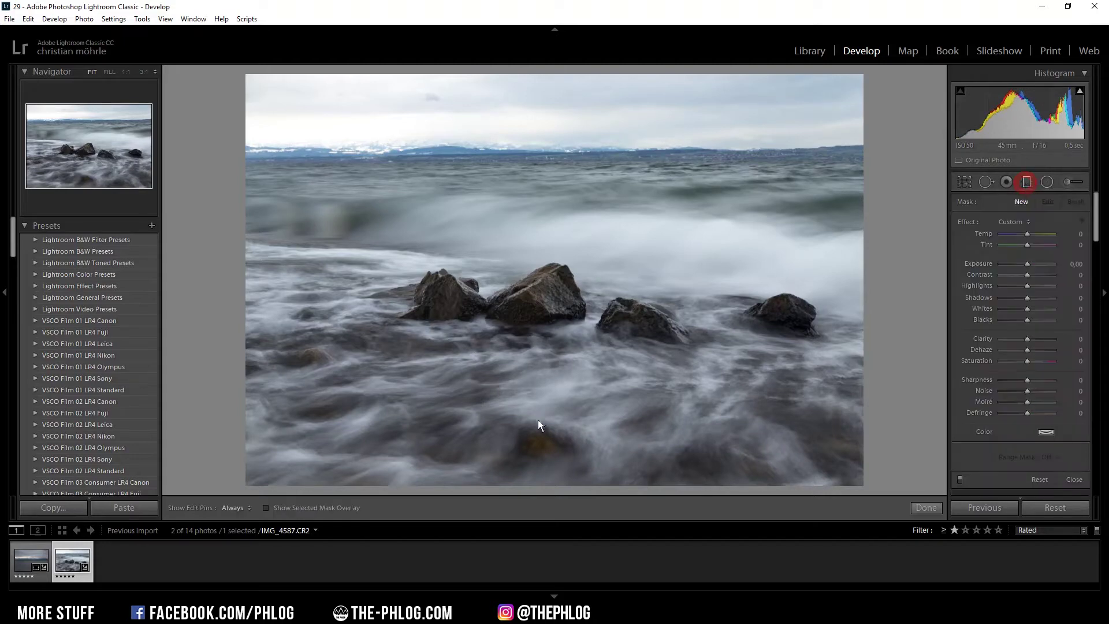
Add a tilted Clarity 20 gradient, then cut Green and Aqua saturation to −20, Blue to −27
drag(538, 307, 526, 366)
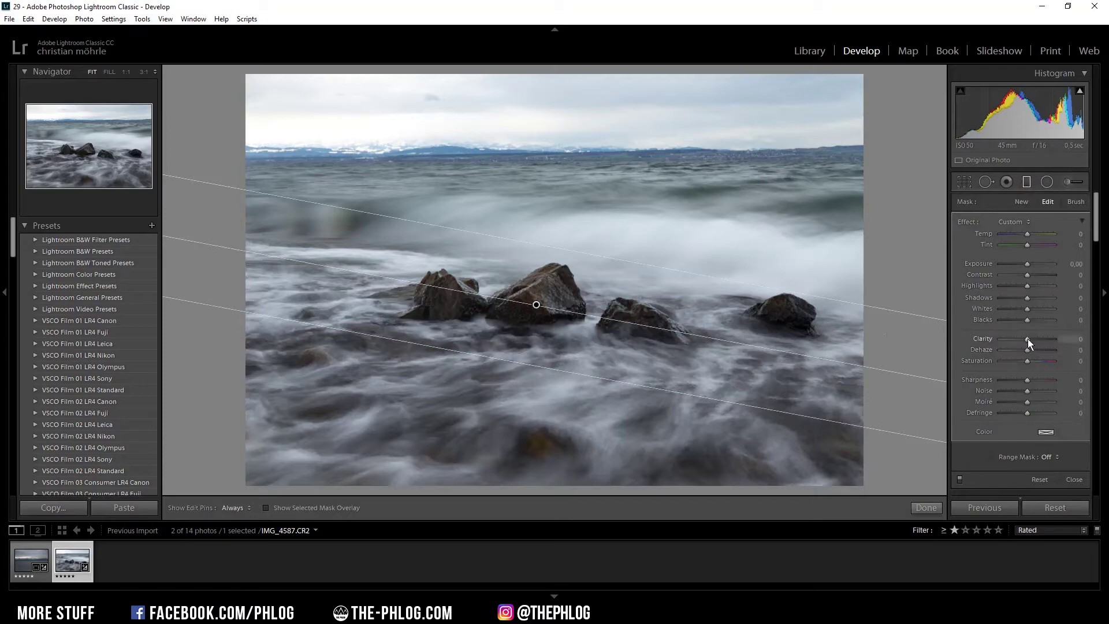
drag(1031, 339, 1033, 339)
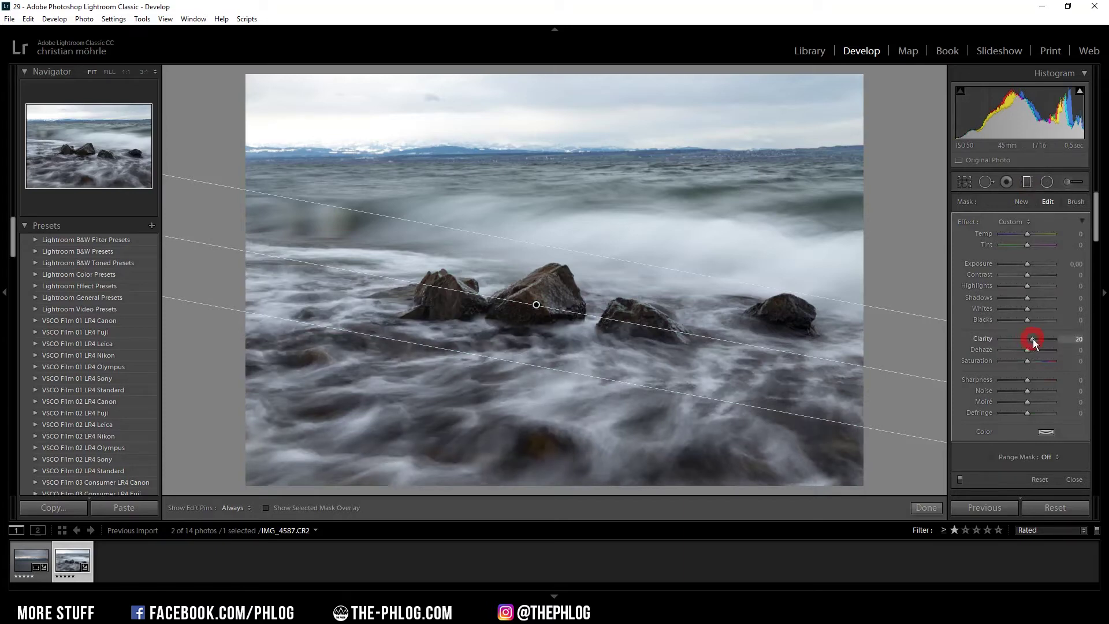
key(m)
drag(1097, 206, 1097, 282)
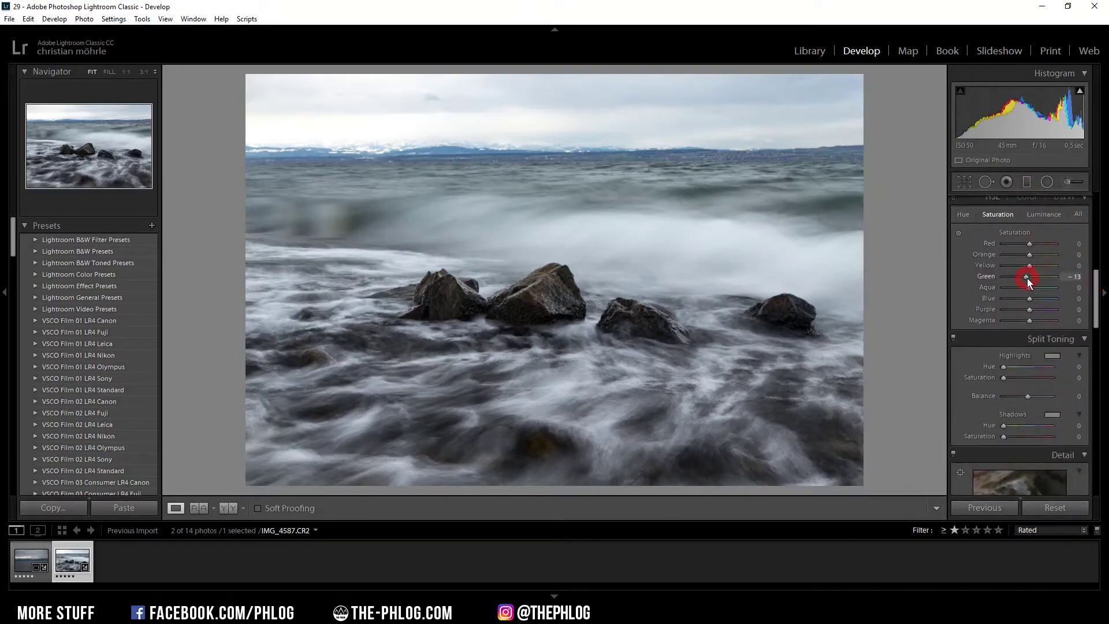
drag(1027, 278, 1027, 300)
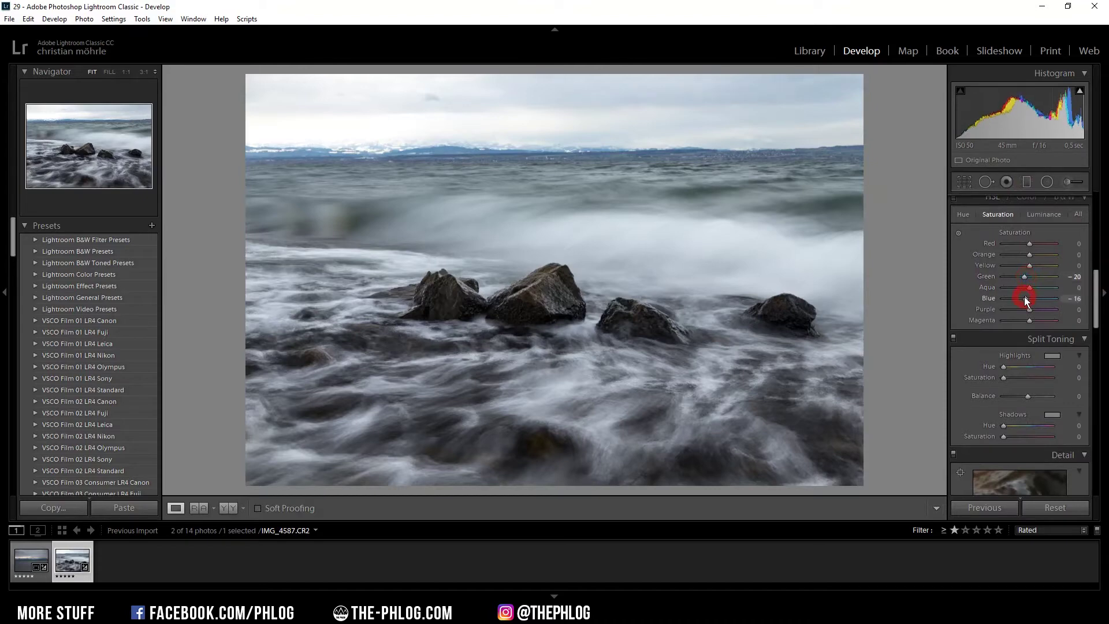
drag(1028, 300, 1024, 287)
drag(1096, 286, 1096, 301)
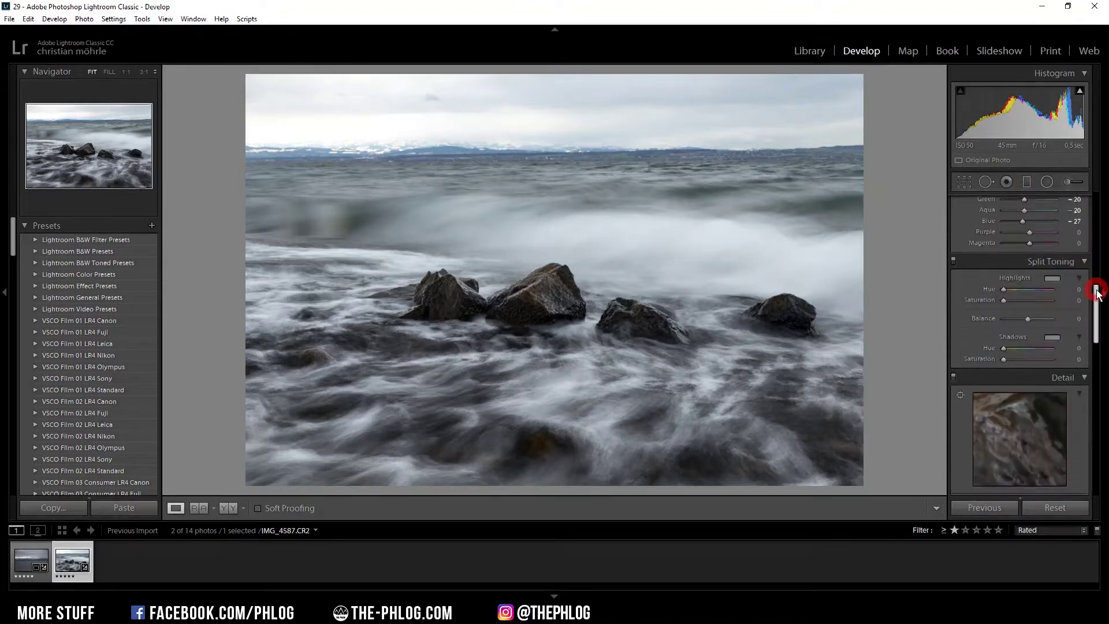
Split-tone warm highlights and blue shadows, sharpen to amount 96, and add a −10 vignette
click(1052, 272)
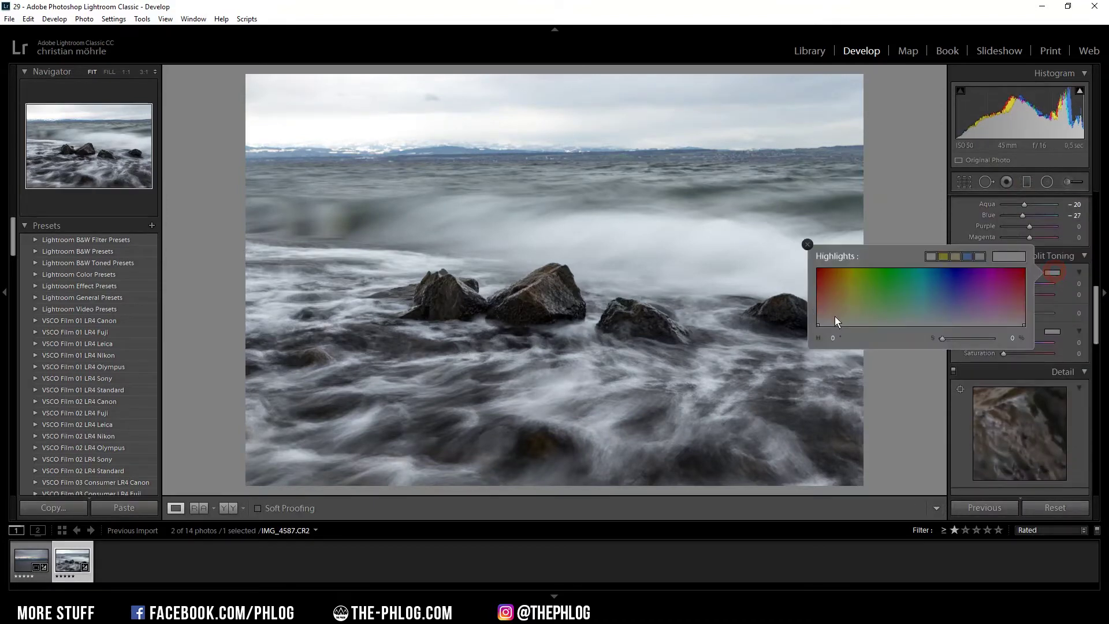
drag(835, 317, 842, 315)
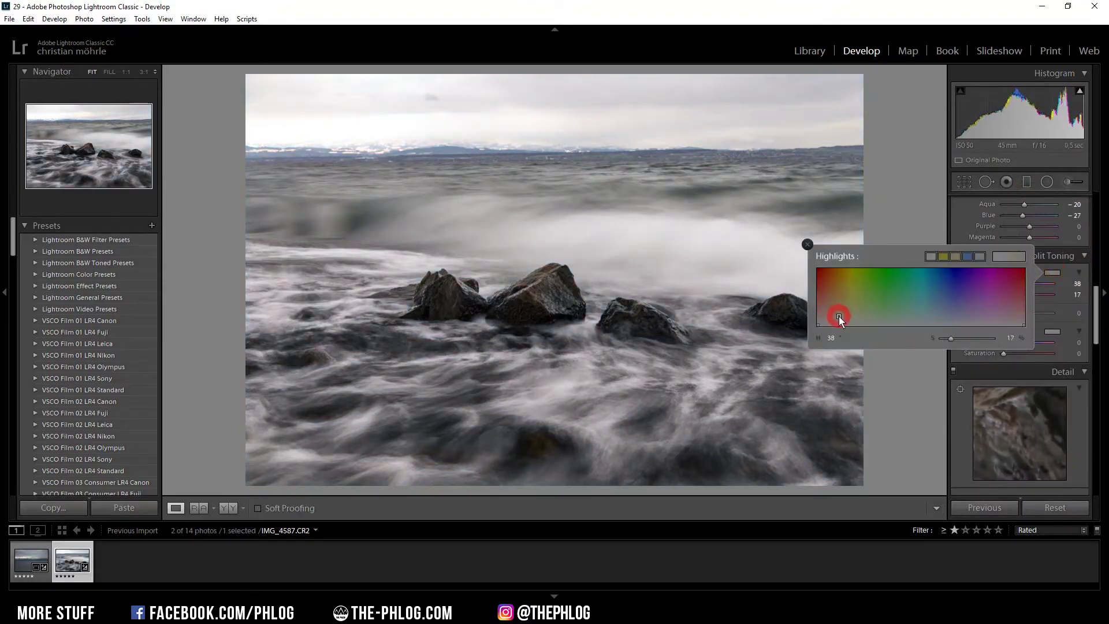
click(1052, 331)
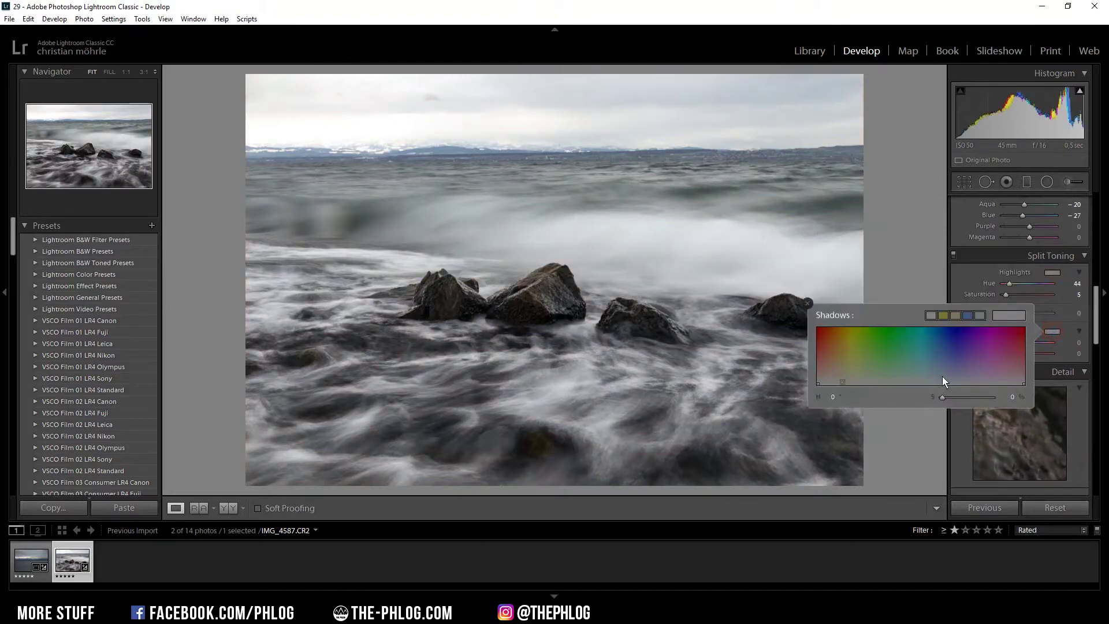
click(944, 379)
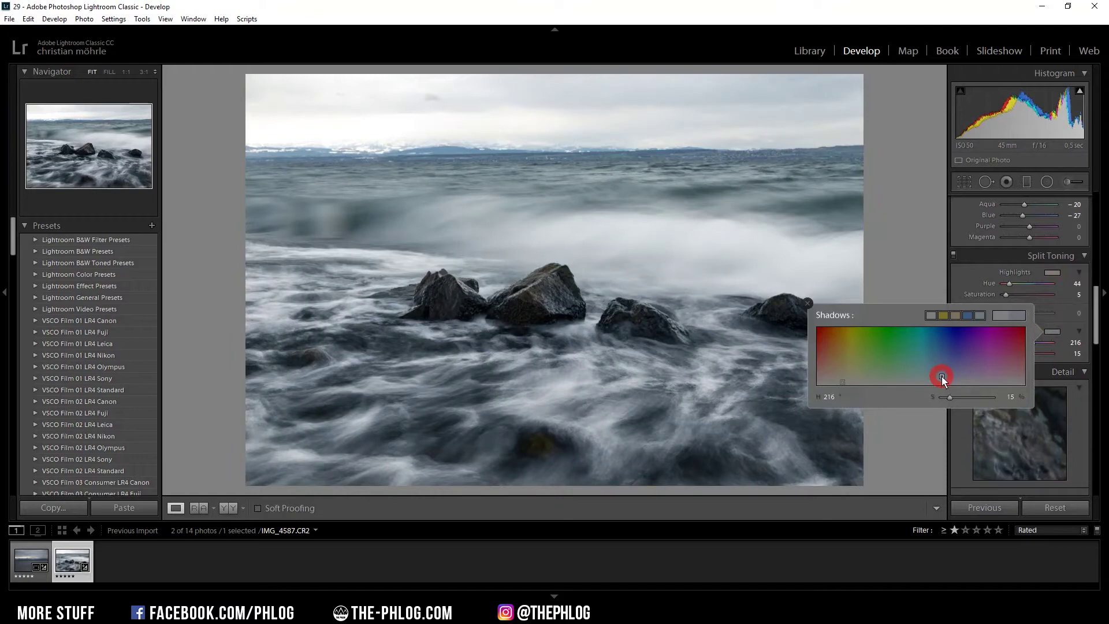
scroll(1025, 331, down, 5)
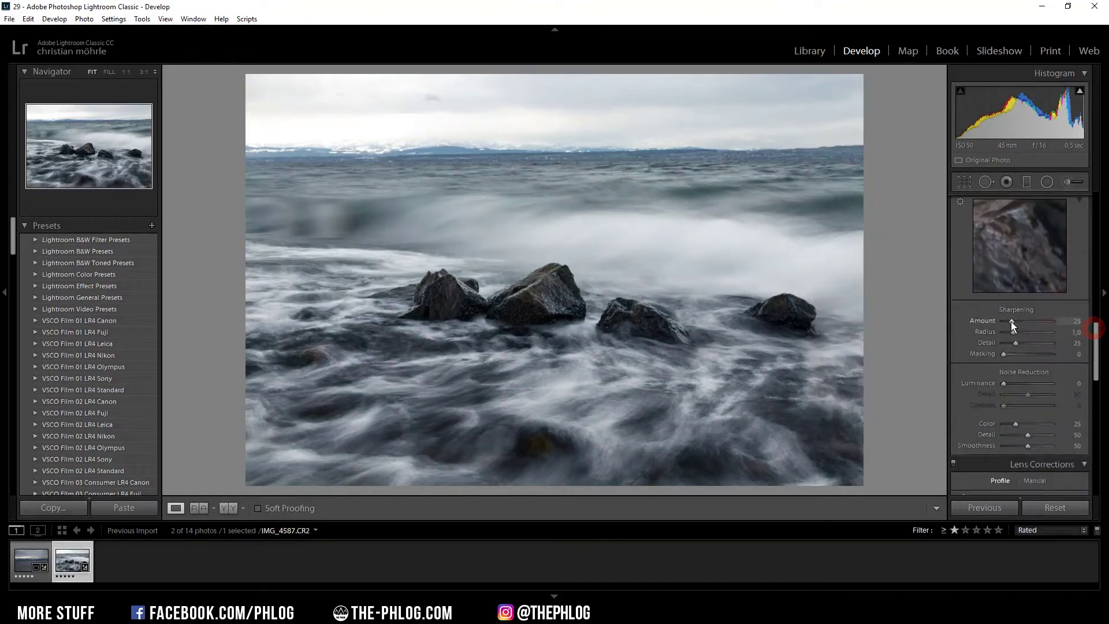
mouse_move(1012, 322)
mouse_down()
mouse_move(1035, 322)
mouse_move(1005, 332)
mouse_move(1031, 342)
mouse_move(1028, 353)
mouse_move(1096, 366)
mouse_move(1097, 414)
mouse_up()
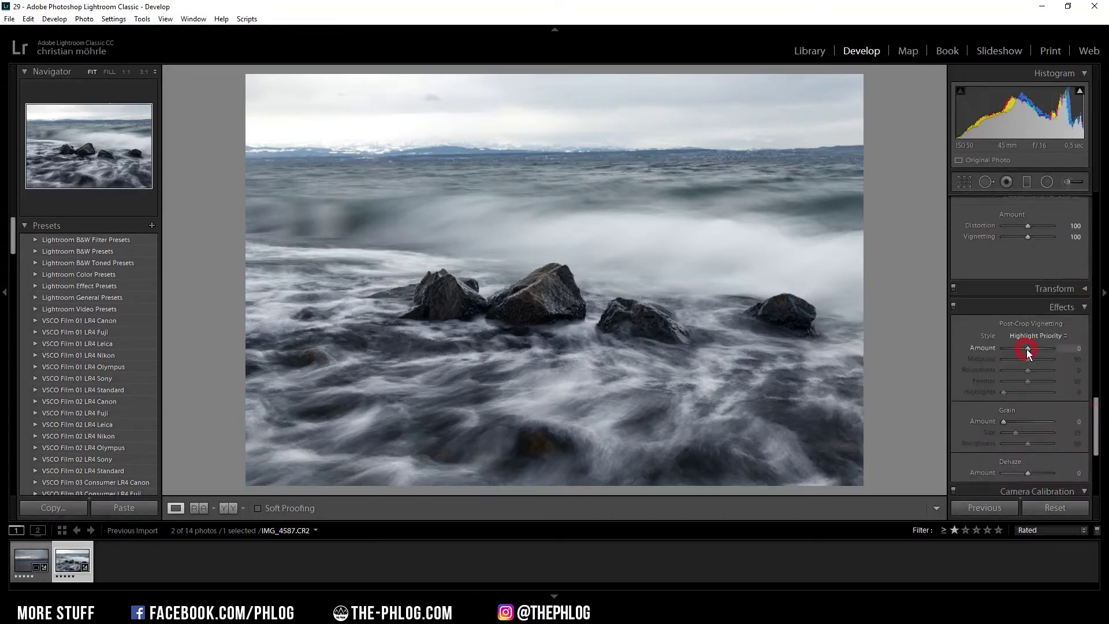
drag(1027, 348, 1025, 350)
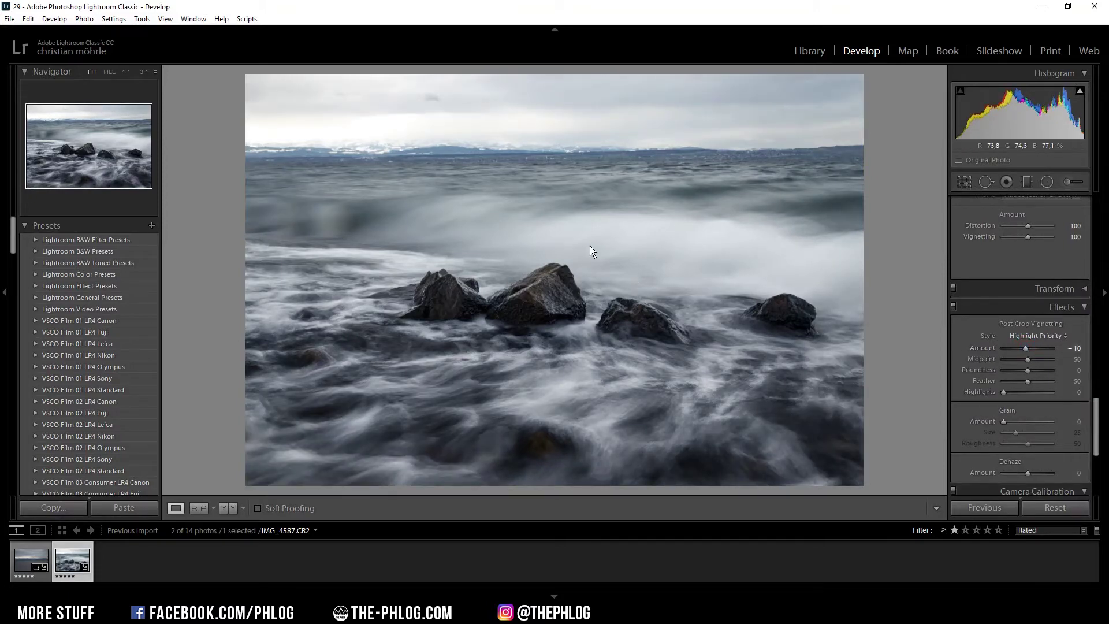
Open the snowy mountain photo, enable its lens profile correction, and warm its white balance
click(20, 561)
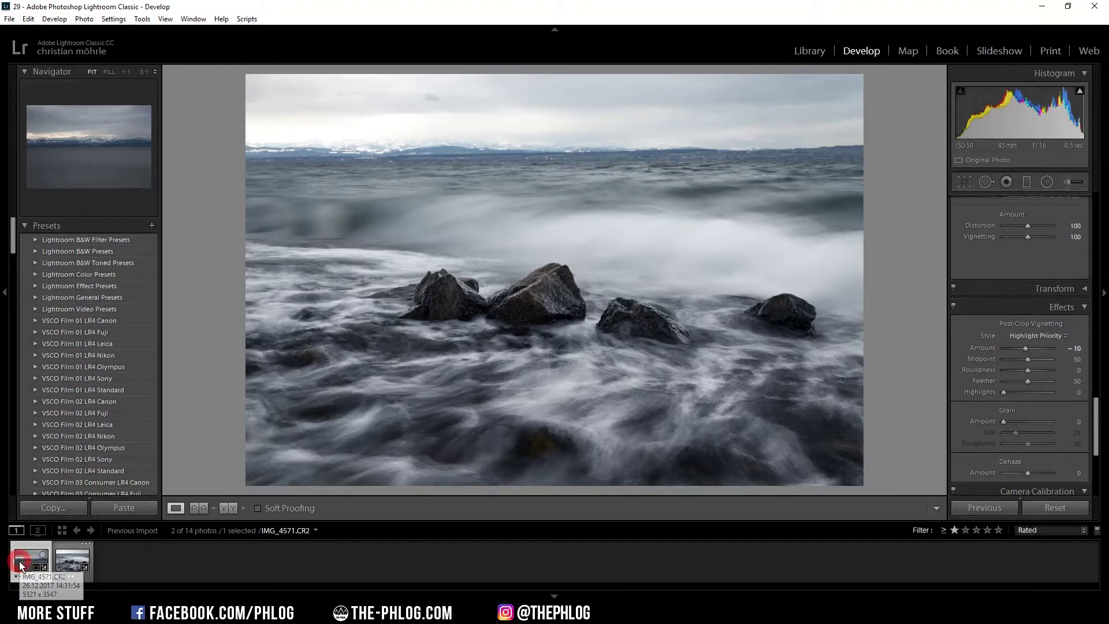
scroll(1075, 359, up, 5)
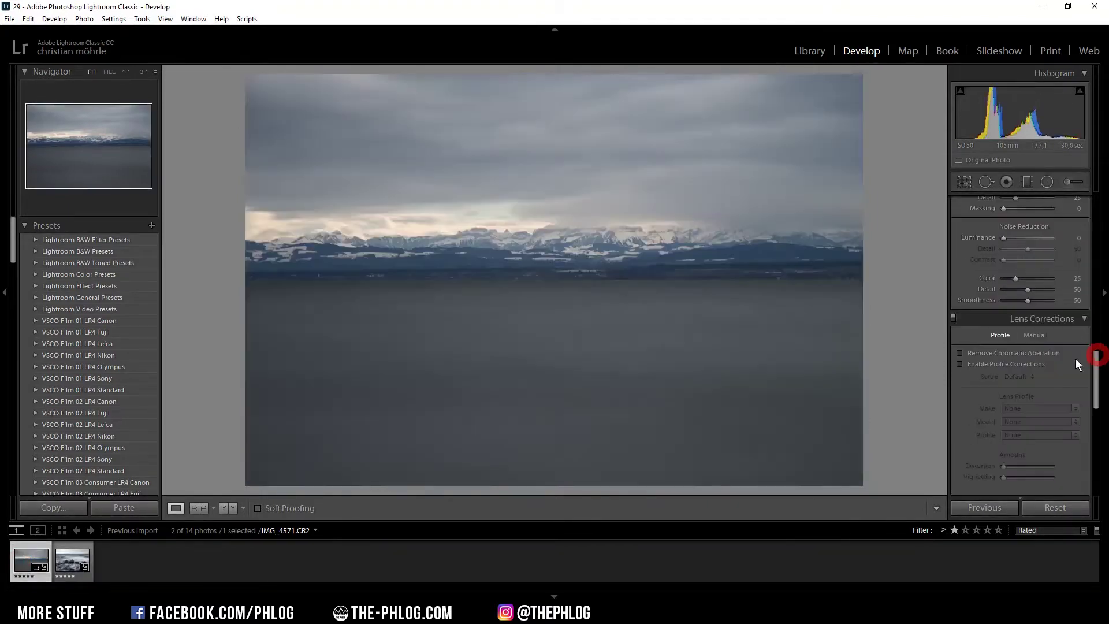
click(1028, 364)
drag(1099, 393, 1100, 174)
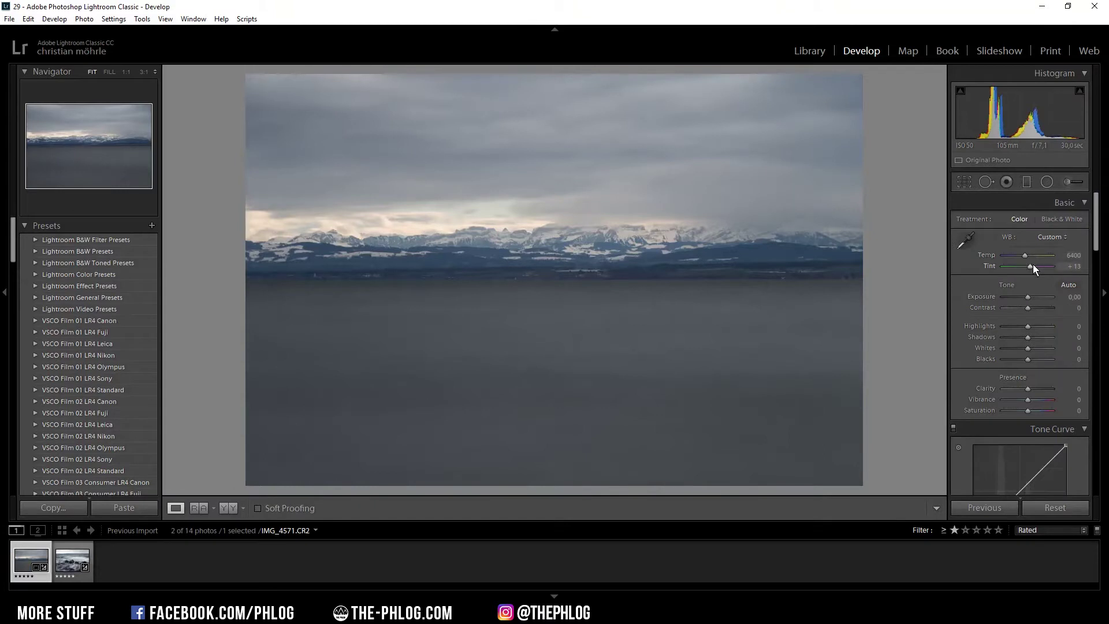
drag(1024, 259, 1027, 259)
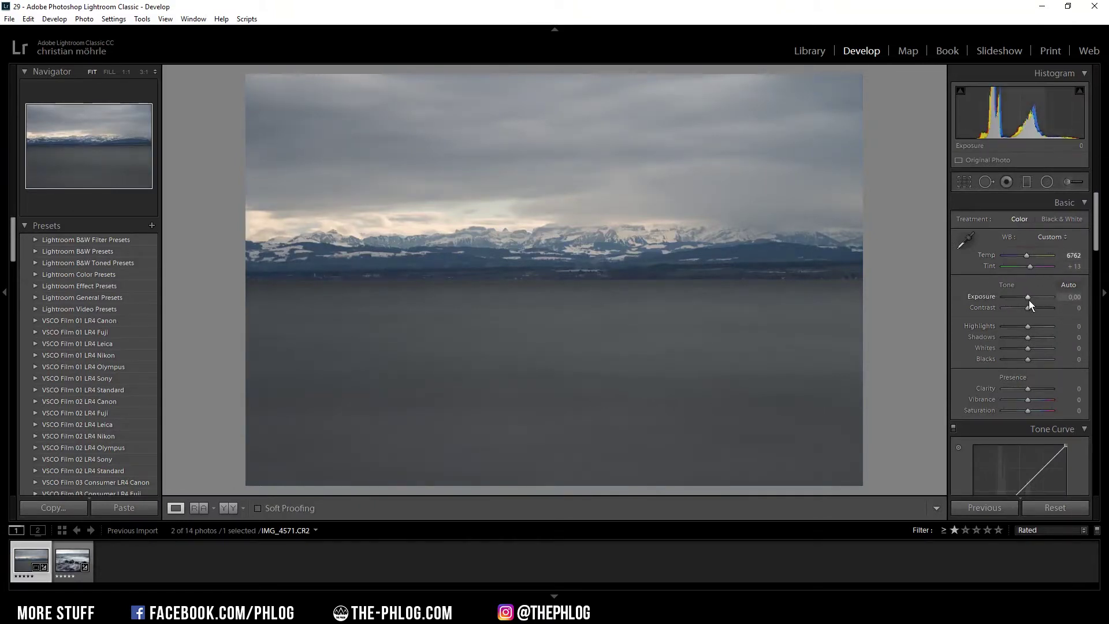
Raise the mountain photo's exposure to +0.60 and pull highlights down to −17
drag(1029, 297, 1031, 298)
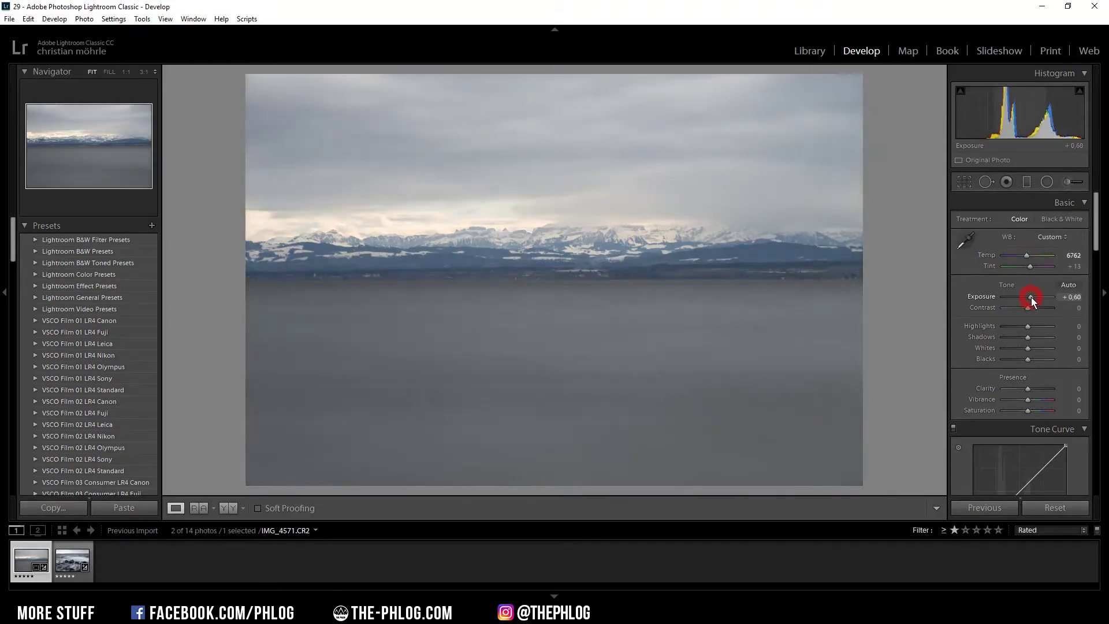
click(63, 561)
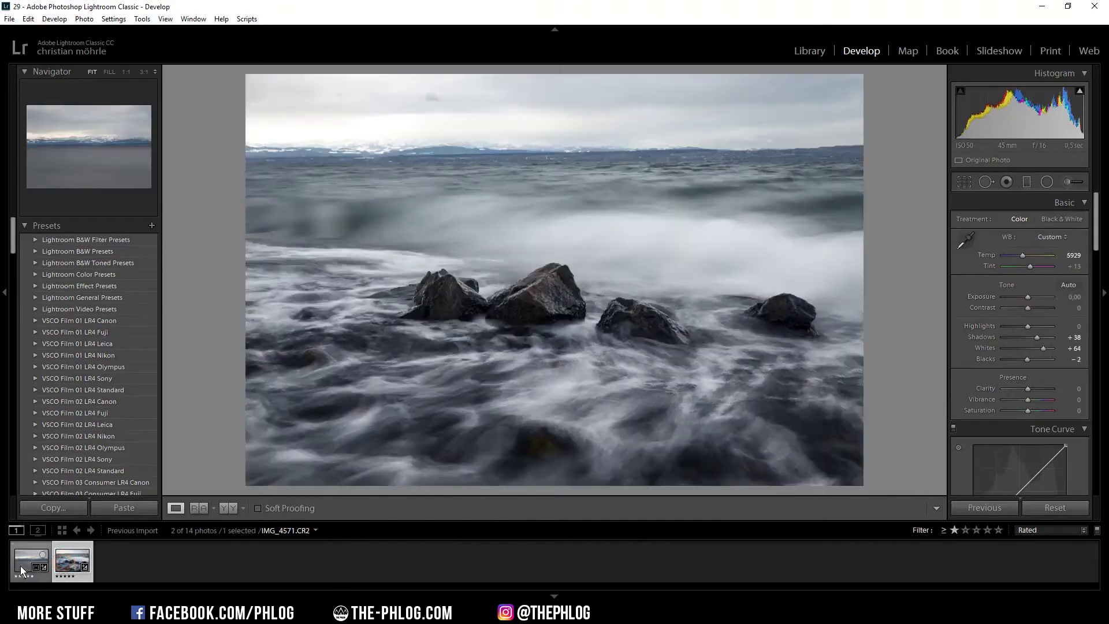
click(22, 570)
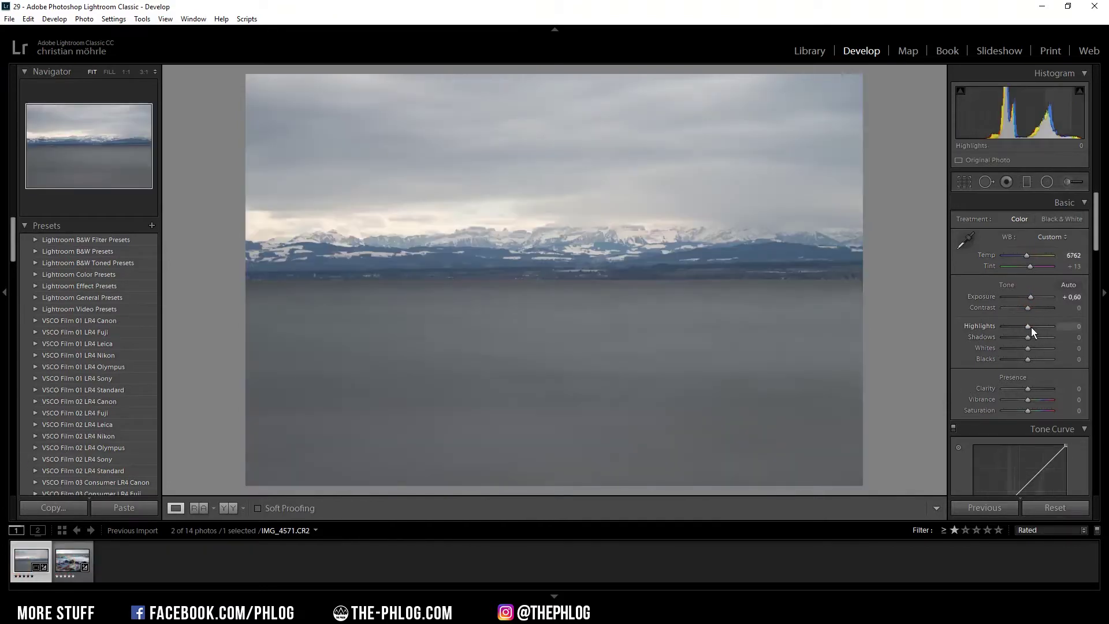
drag(1027, 327, 1024, 327)
Add a top sky gradient with Exposure −1.30 and Clarity 100
click(1028, 185)
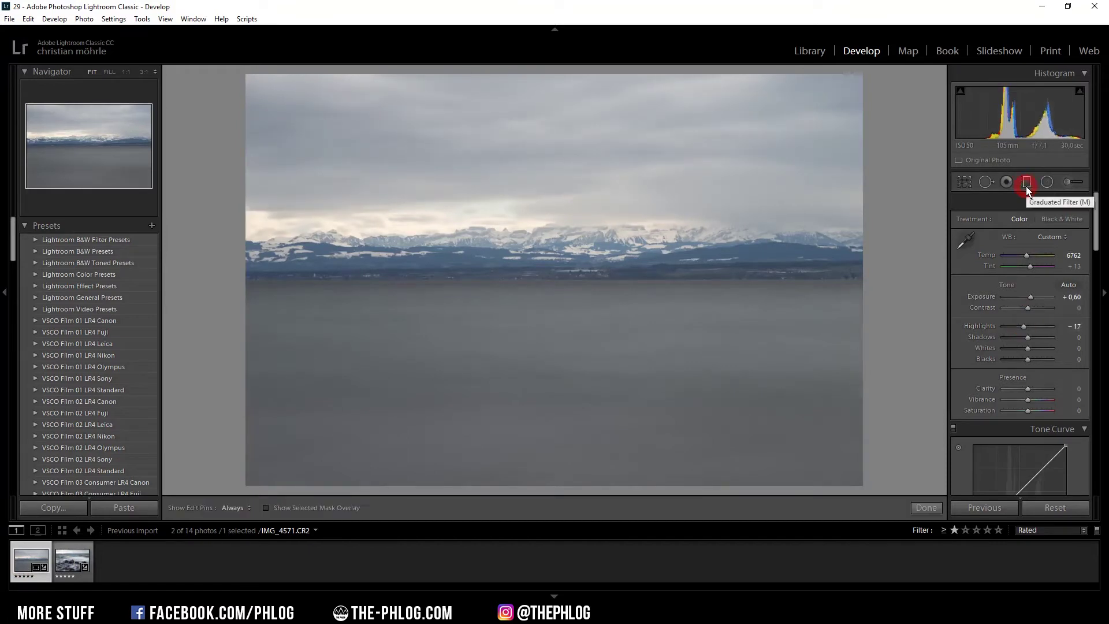
click(562, 188)
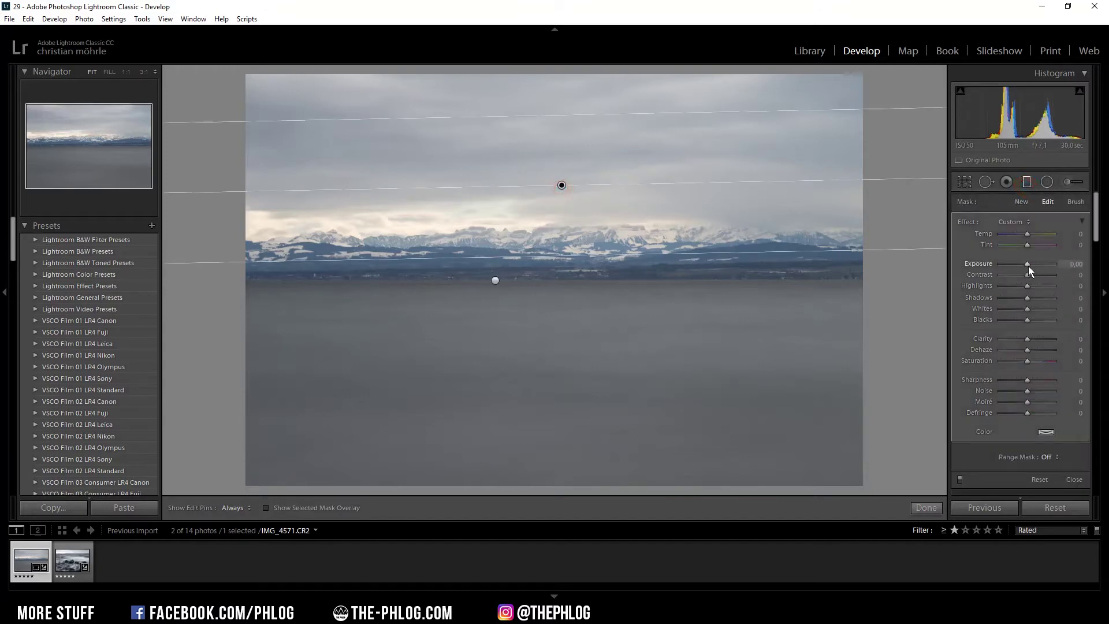
drag(1027, 266, 1017, 266)
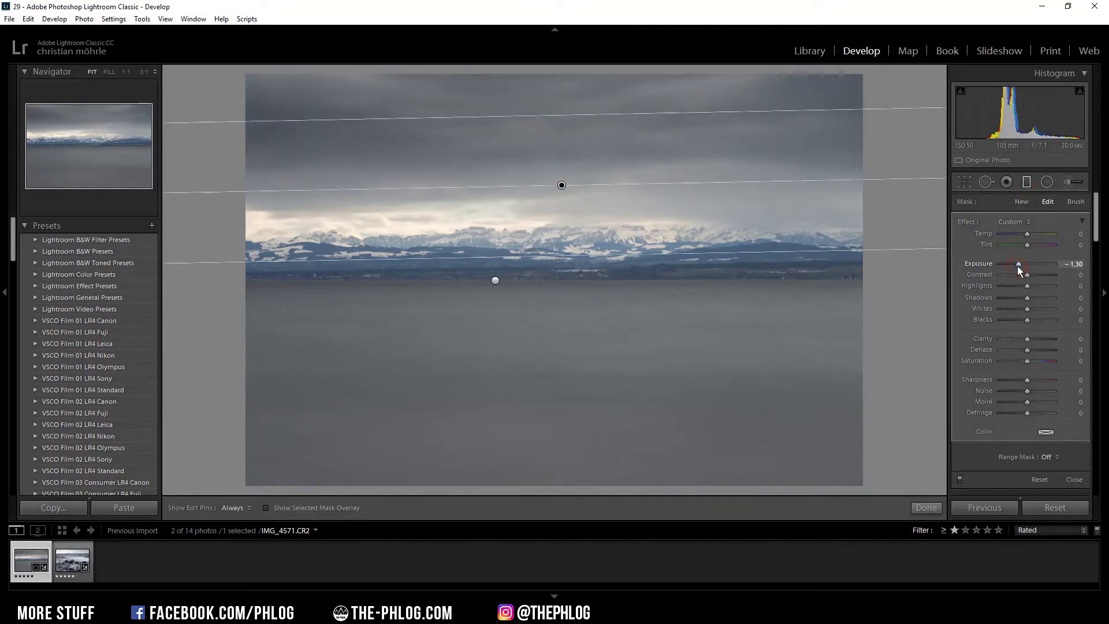
click(1027, 338)
drag(1029, 338, 1101, 340)
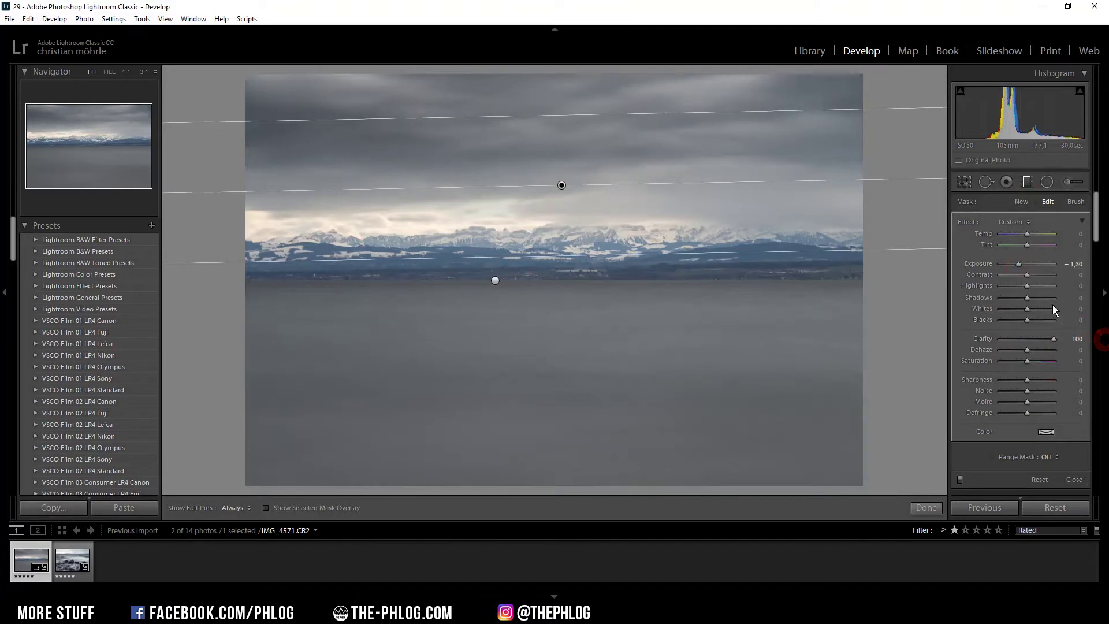
key(Return)
Give the horizon gradient Dehaze +20 and Saturation −13, then close the graduated filters
click(495, 282)
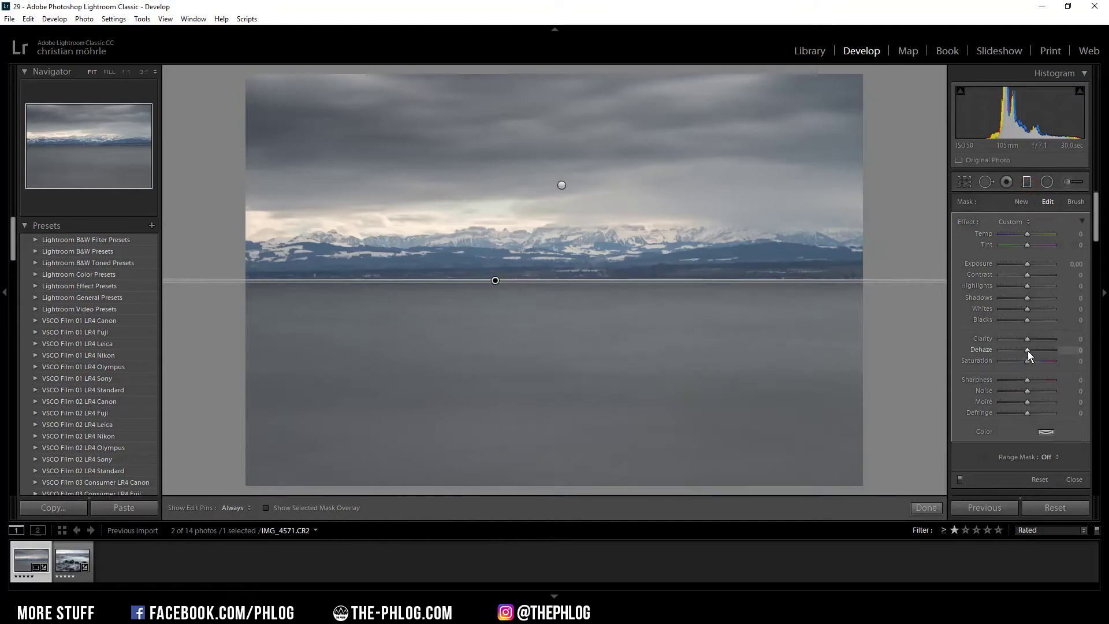
drag(1031, 351, 1031, 351)
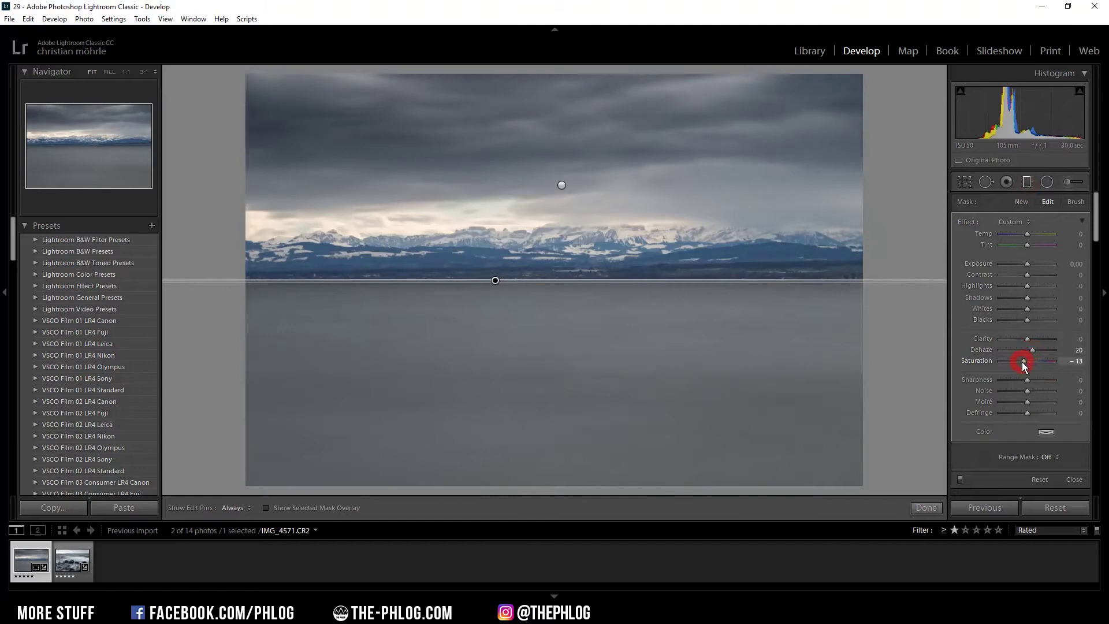
key(m)
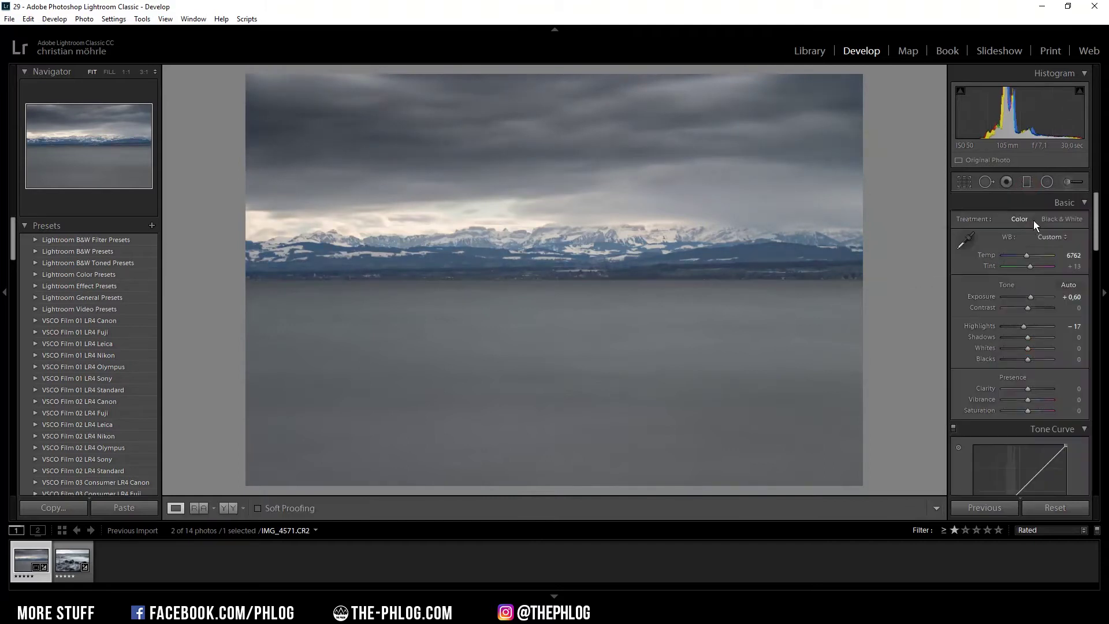
Add a radial filter over the bright sky band with Blacks +100, and lower Blue saturation to −24
click(1045, 182)
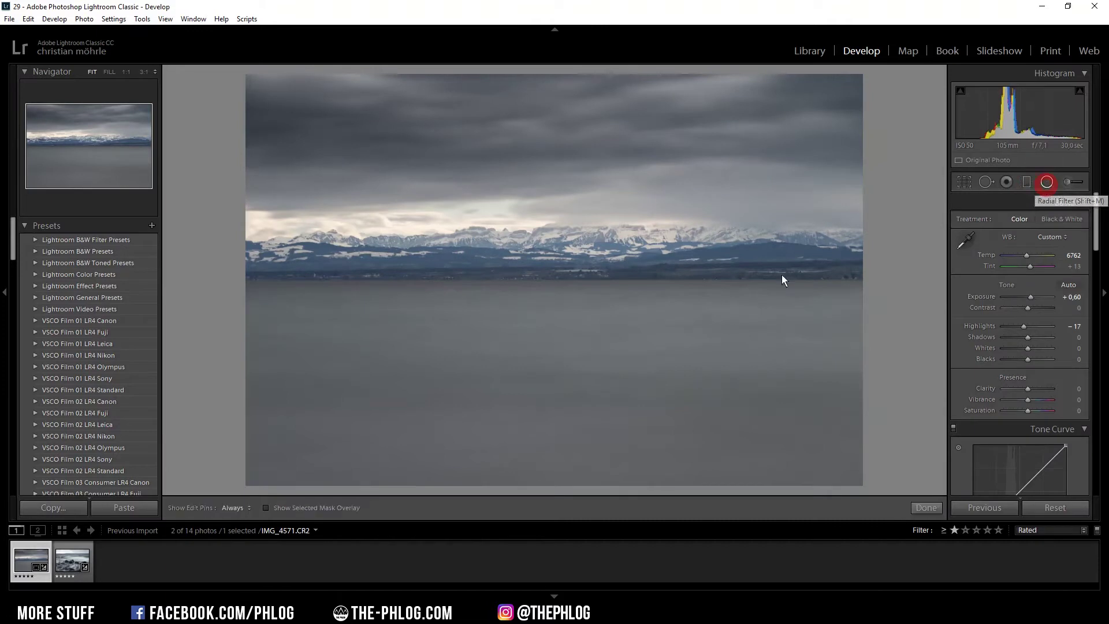
click(323, 223)
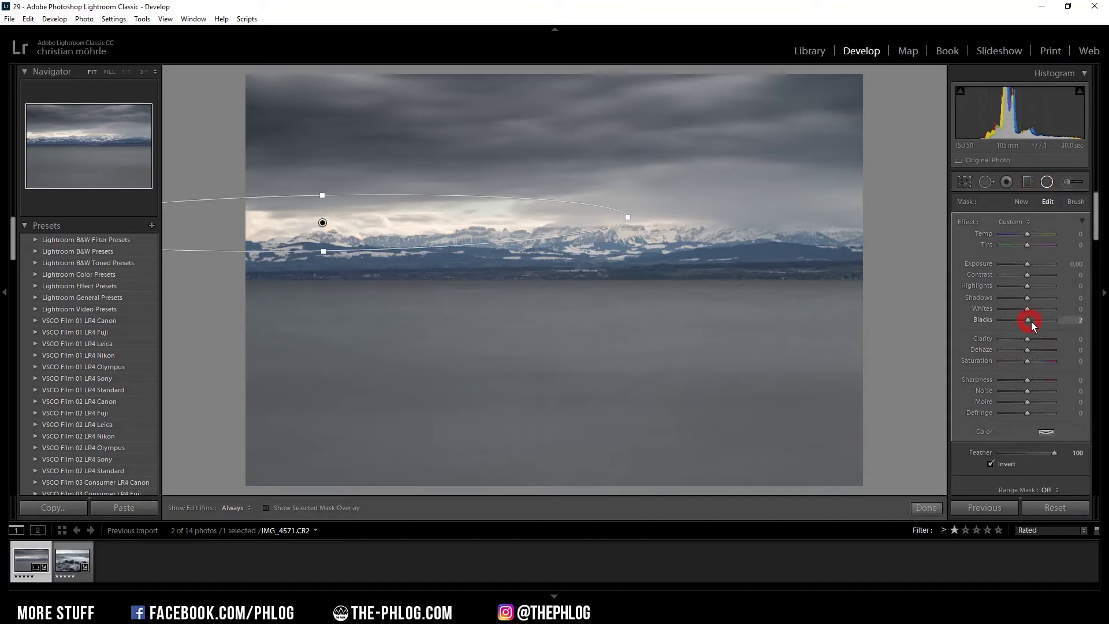
drag(1029, 321, 1067, 321)
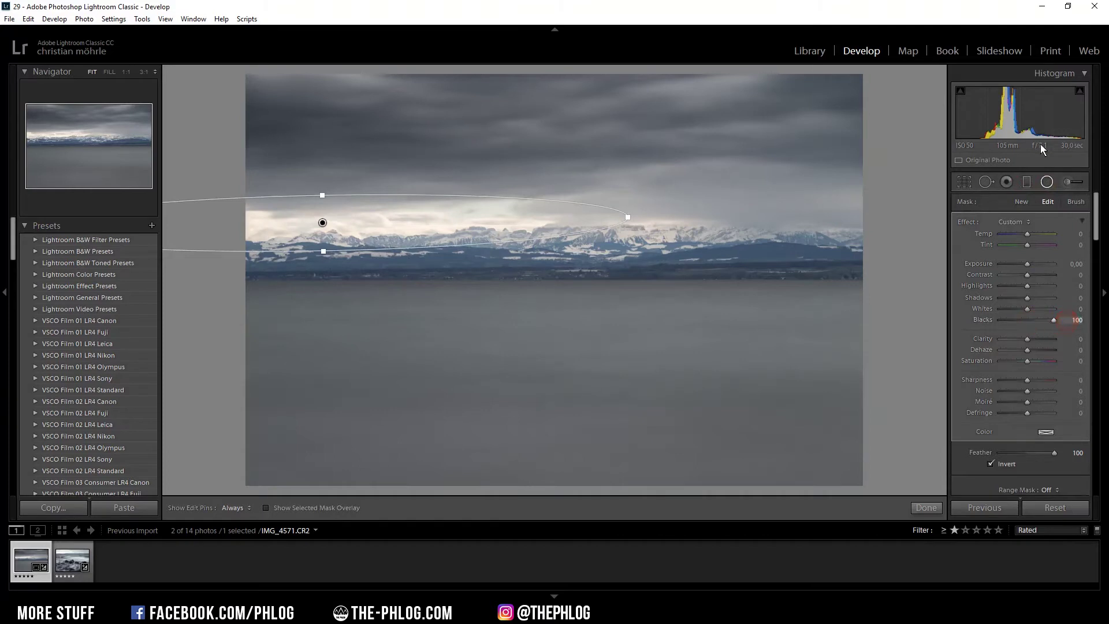
click(1048, 181)
click(1097, 281)
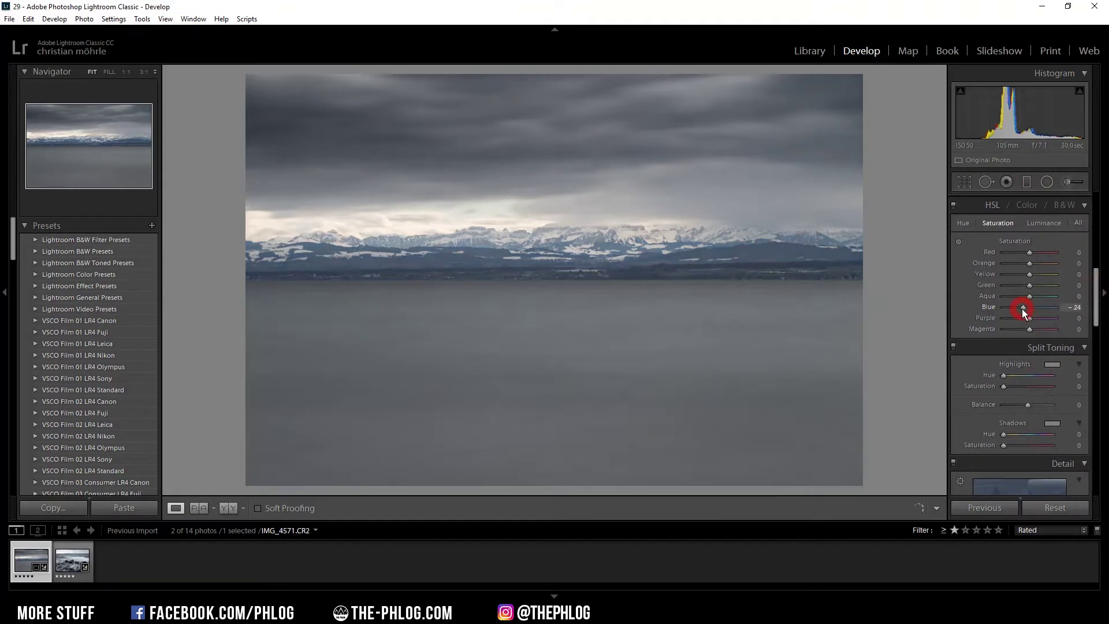
scroll(1022, 309, down, 3)
Tint highlights faint warm and shadows blue, add a −5 vignette, then switch to the rocky-shore photo
click(1054, 249)
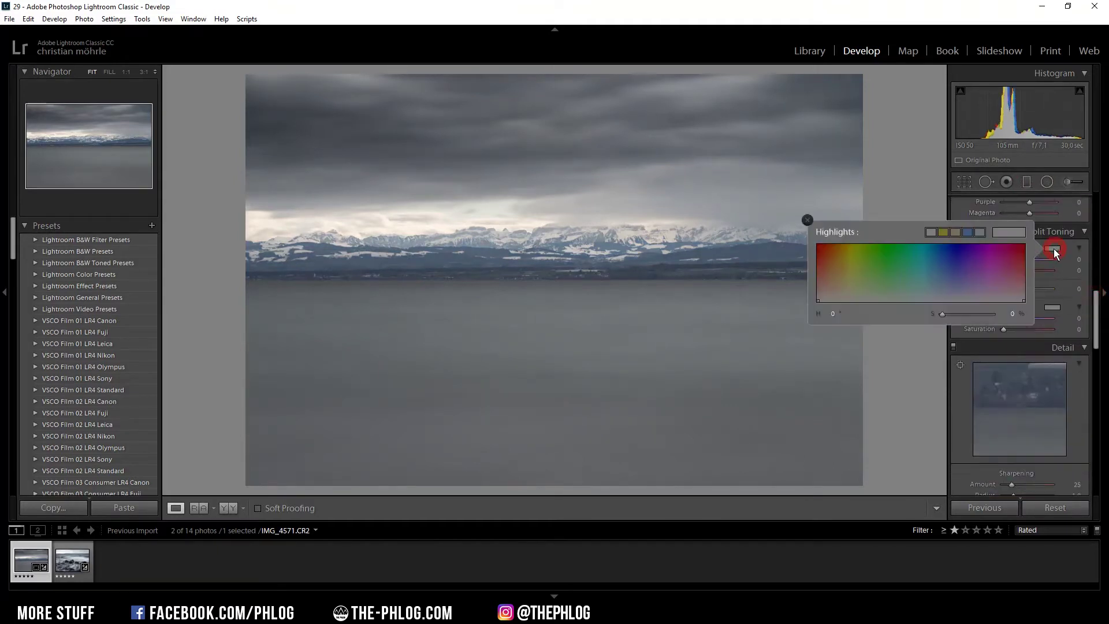
click(830, 290)
drag(830, 291, 837, 295)
click(1052, 307)
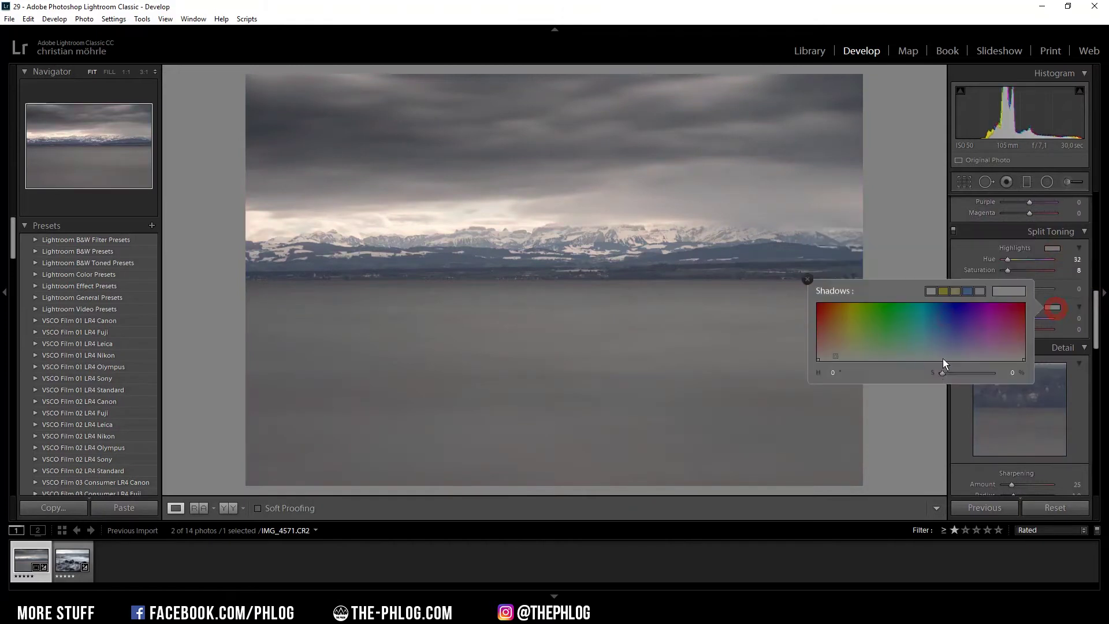
click(949, 356)
scroll(1032, 318, down, 4)
mouse_move(1012, 310)
mouse_down()
mouse_move(1035, 313)
mouse_move(1005, 322)
mouse_move(1025, 346)
mouse_up()
scroll(1031, 346, down, 10)
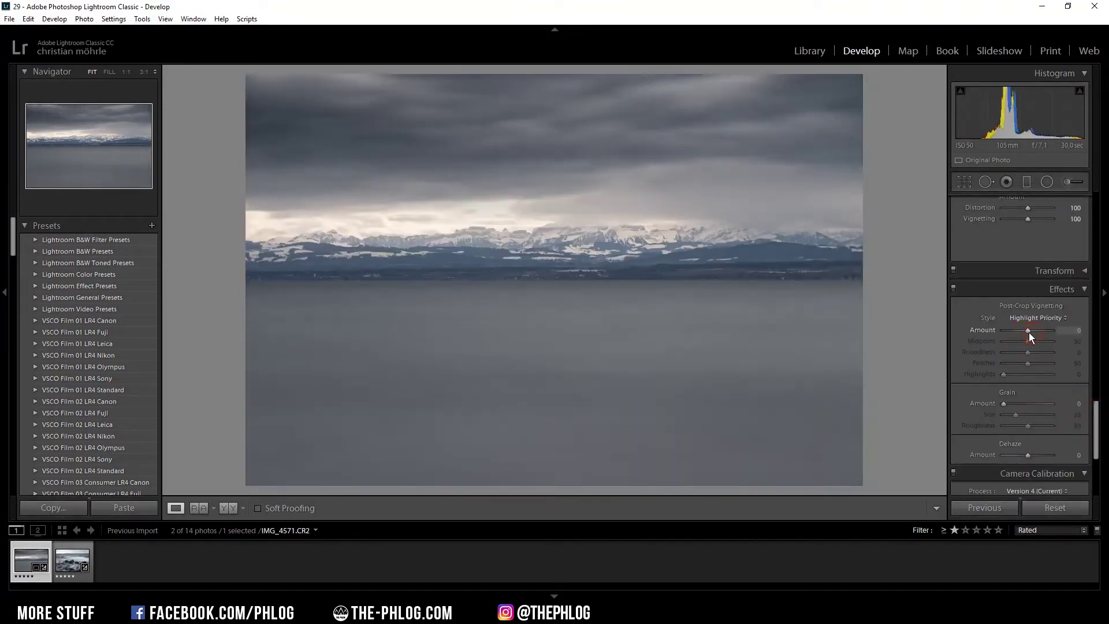
drag(1025, 332, 1025, 332)
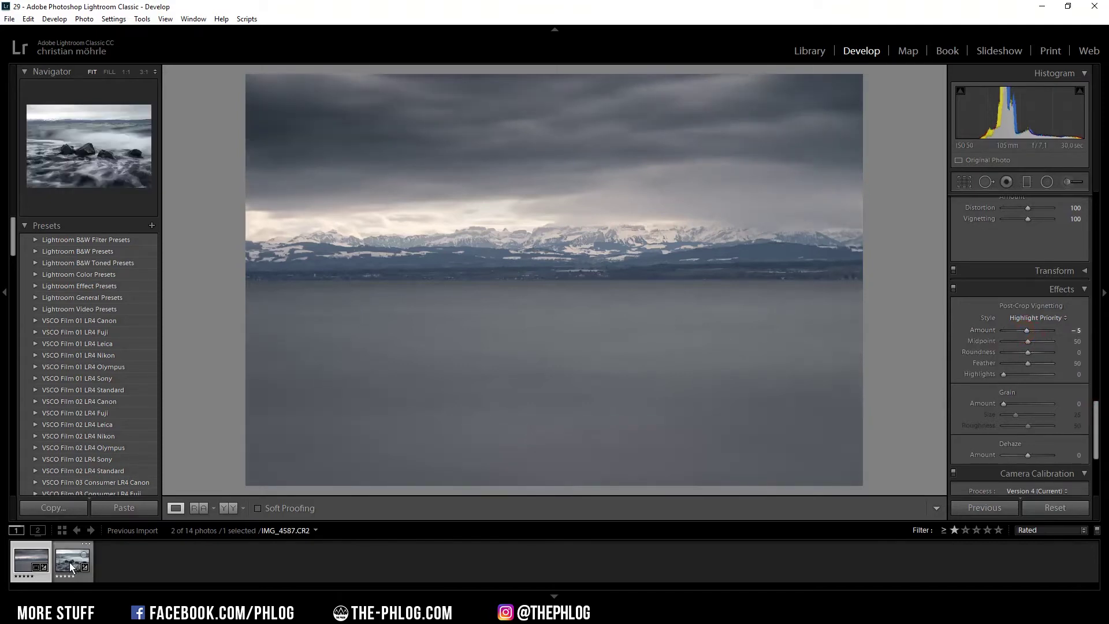
mouse_move(73, 562)
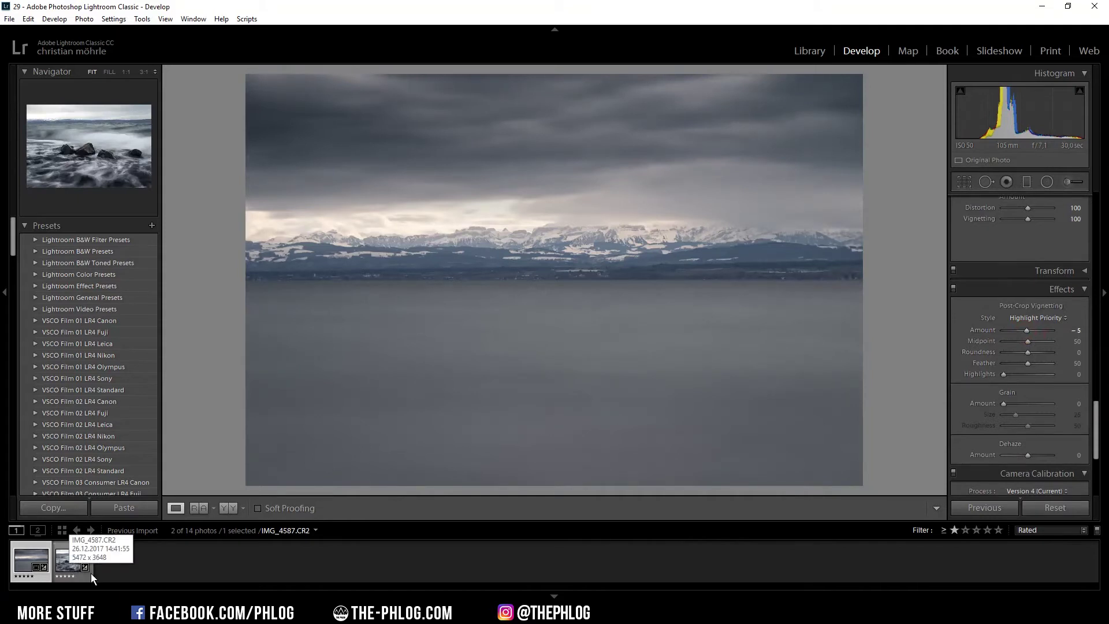
shift+click(71, 567)
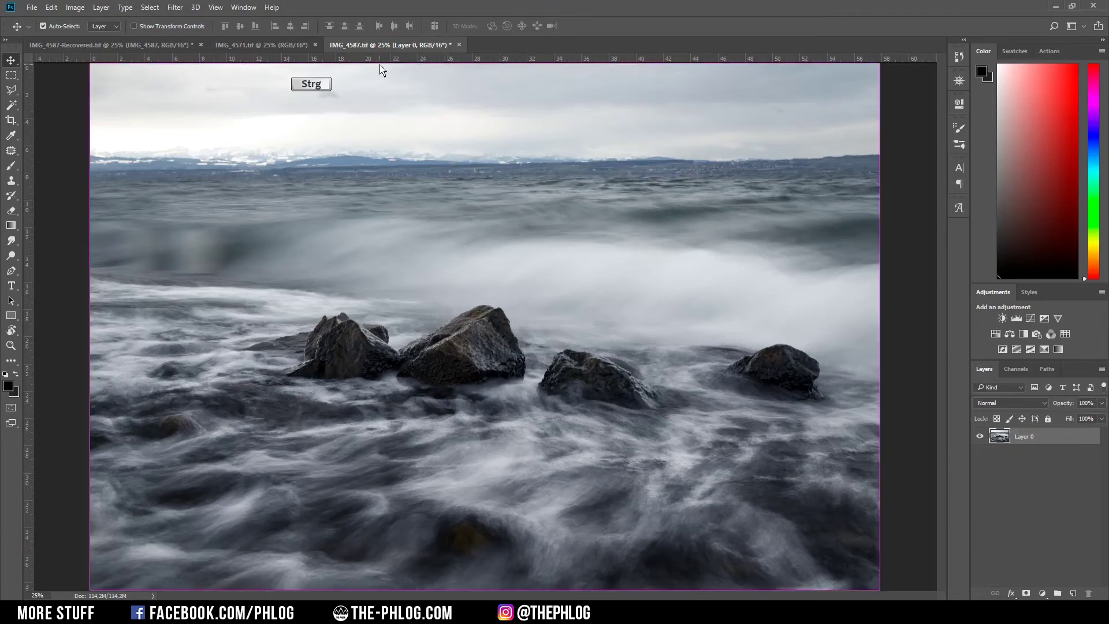
Rotate the rocky-shore photo 0.24° to level the horizon, then shift it down to leave space on top
key(ctrl+t)
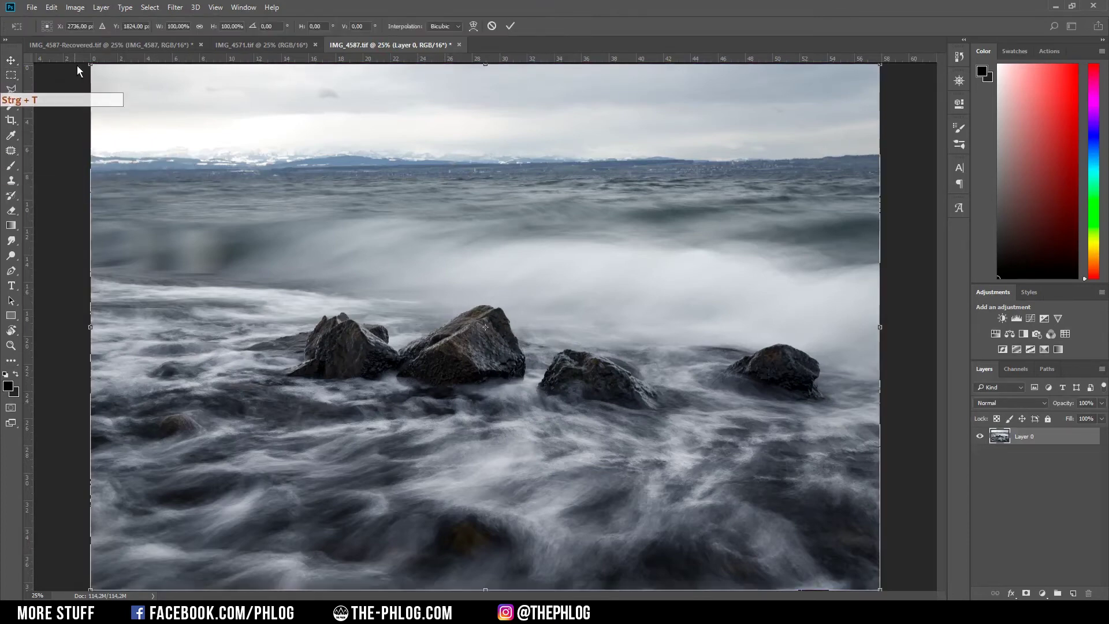
drag(188, 62, 216, 179)
drag(77, 67, 80, 70)
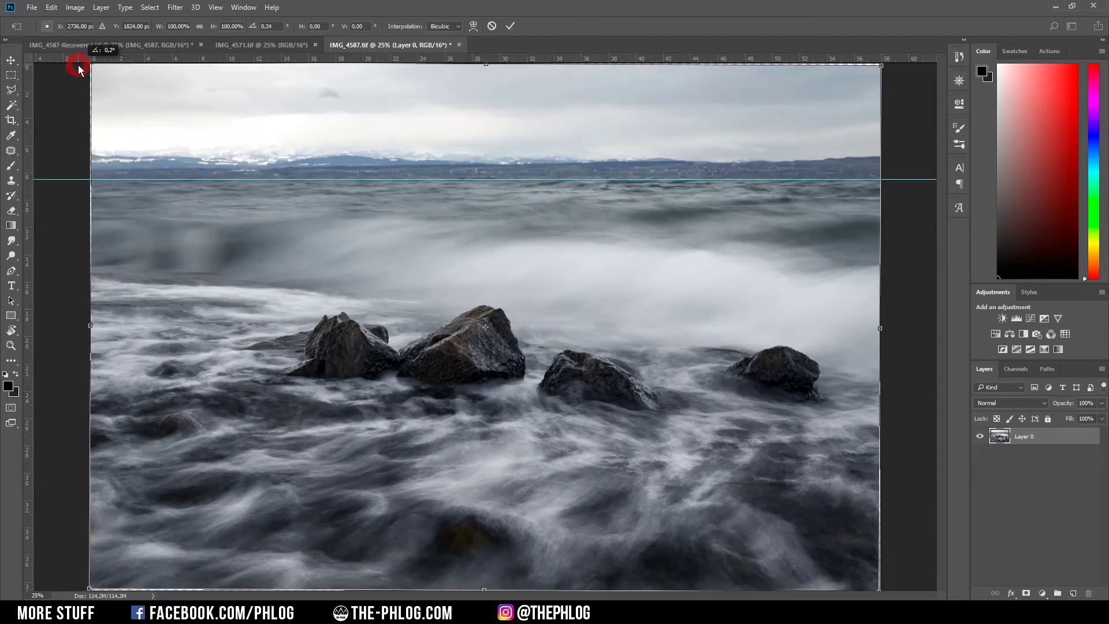
click(510, 26)
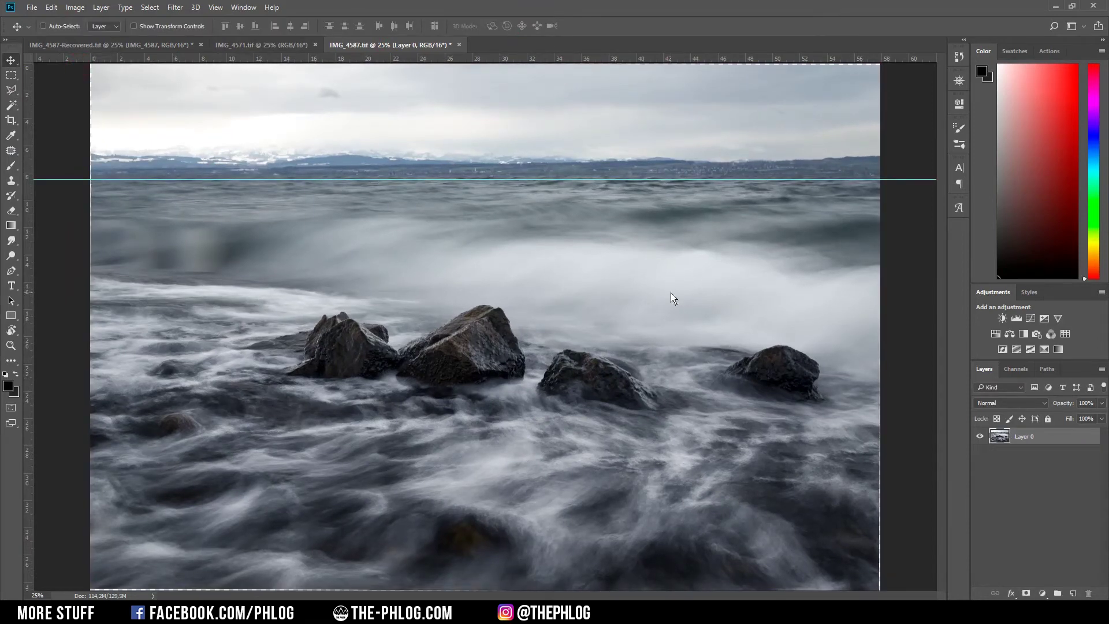
click(610, 255)
mouse_move(601, 262)
mouse_down()
mouse_move(612, 309)
mouse_move(613, 281)
mouse_up()
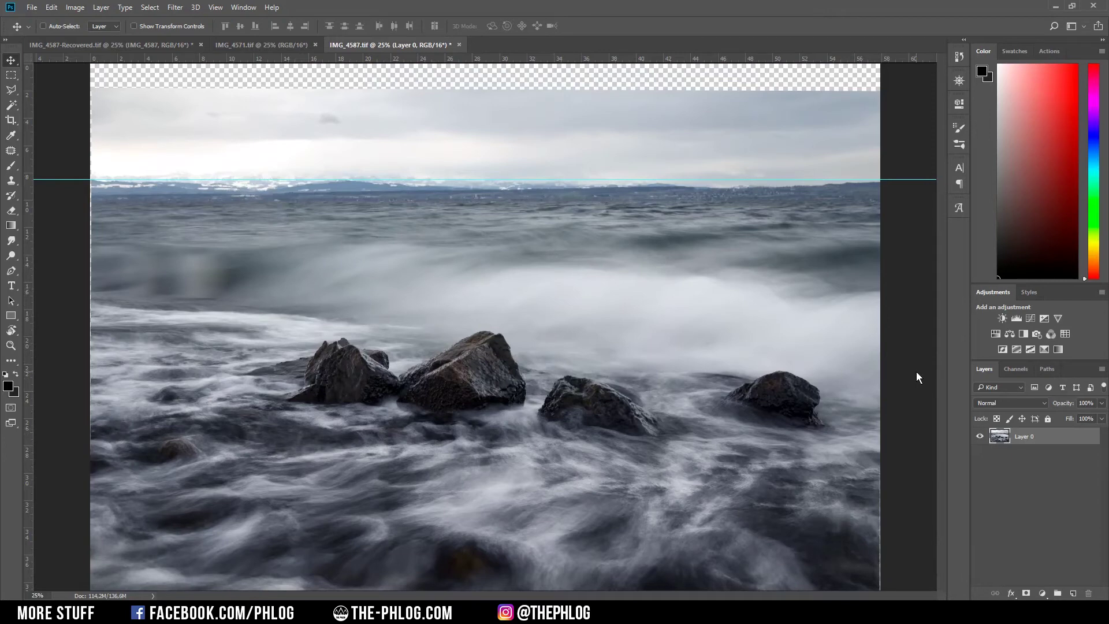
Clear the horizon guide, add a new empty layer, and switch to the mountain photo
drag(275, 179, 1035, 477)
click(1073, 594)
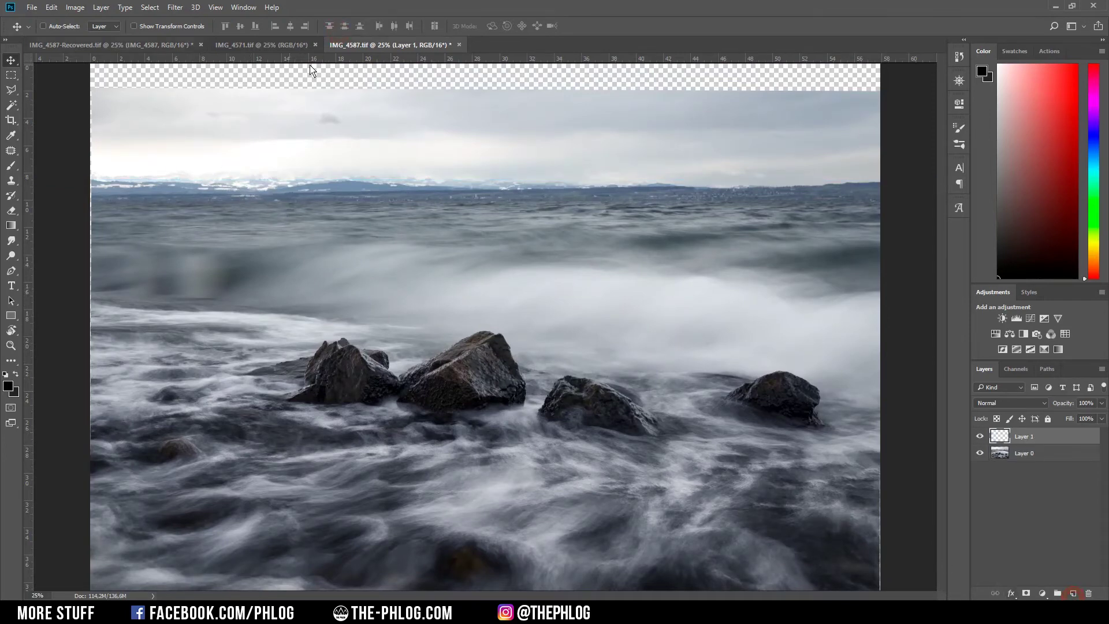
click(270, 46)
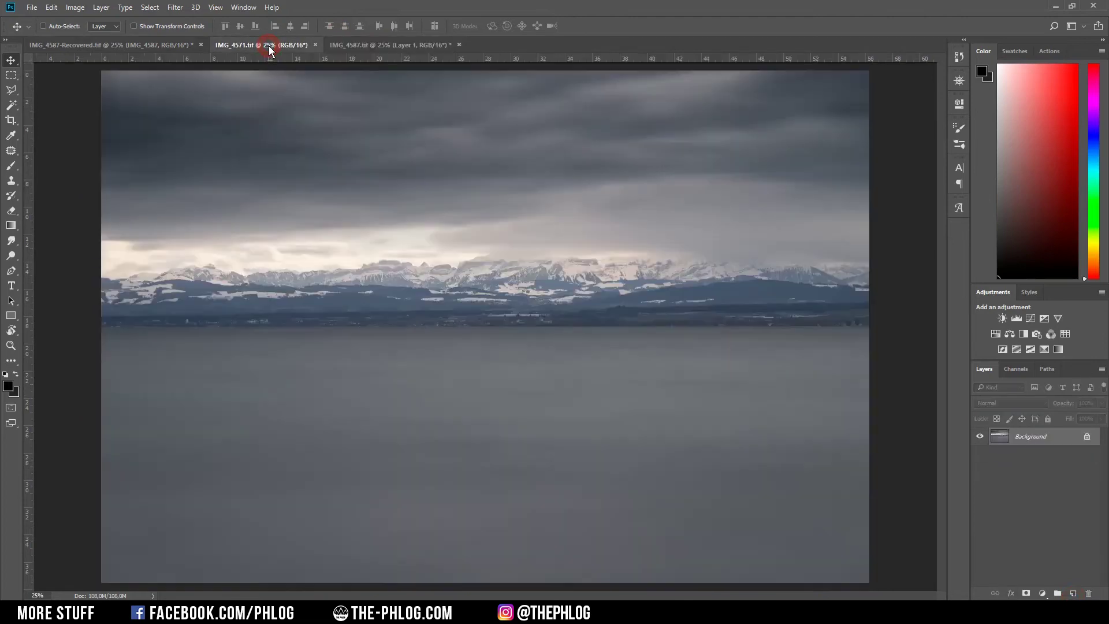
Clone-stamp the snowy mountains and clouds from the mountain horizon across the empty sky
click(11, 180)
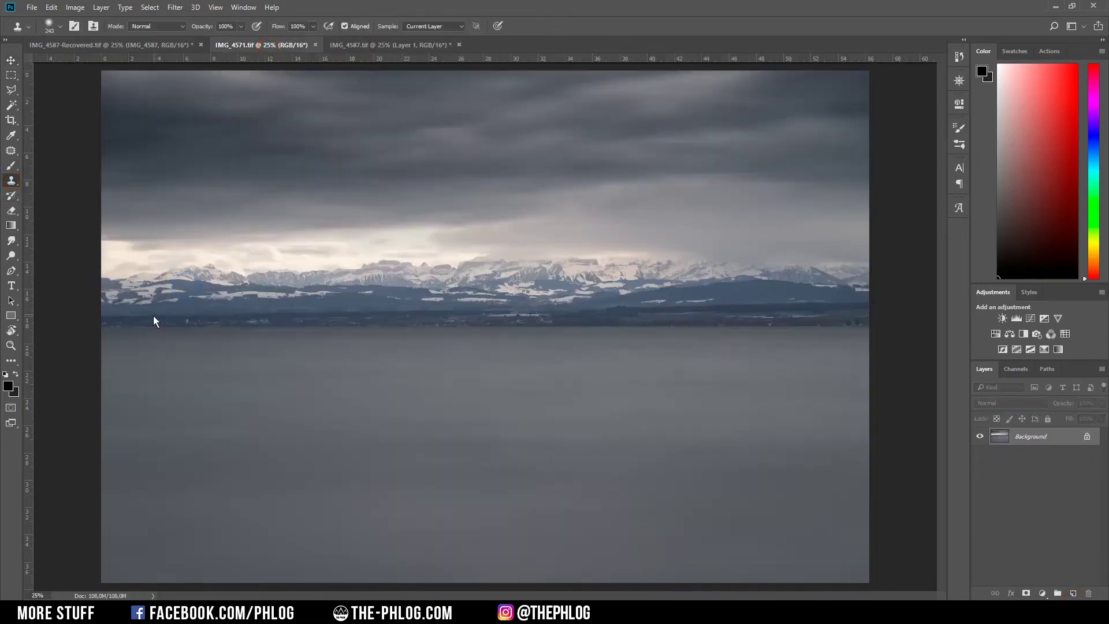
key(alt)
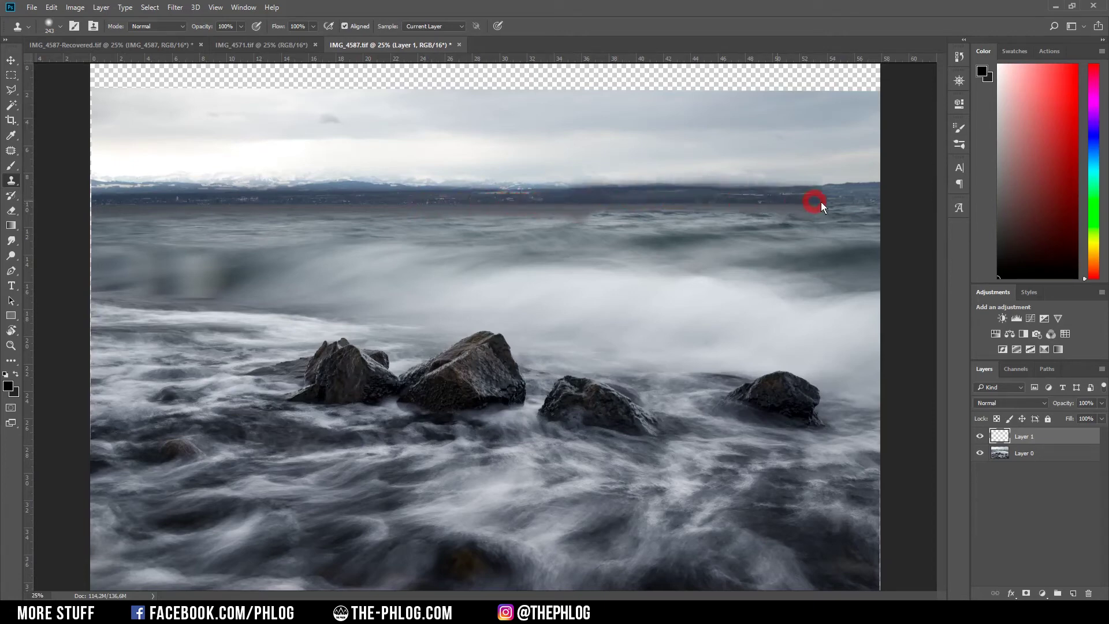
drag(788, 183, 739, 182)
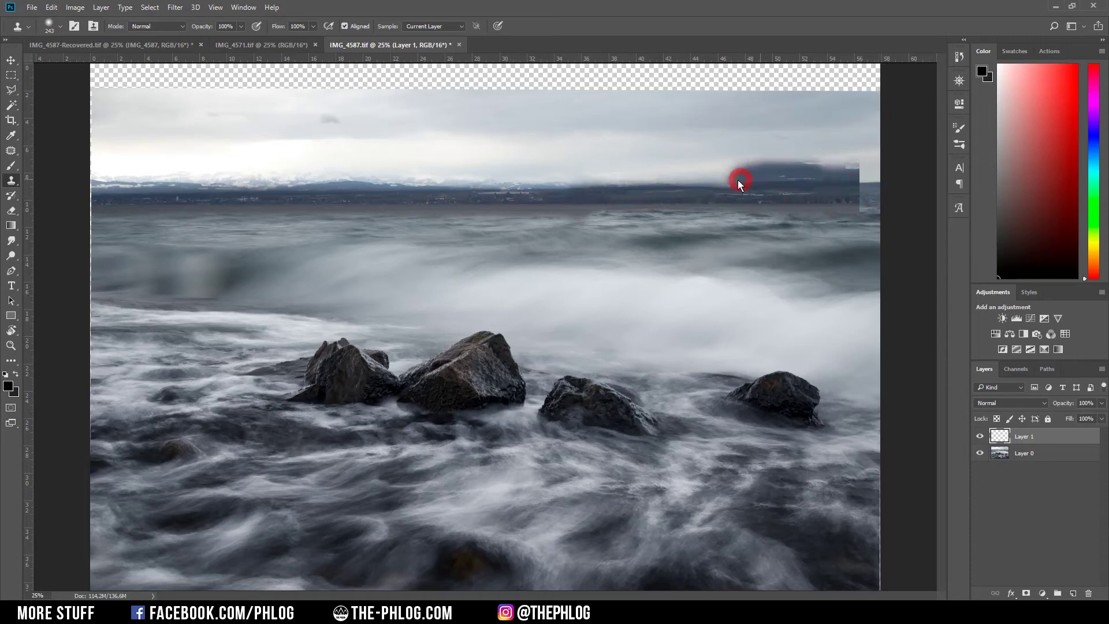
mouse_move(655, 180)
mouse_down()
mouse_move(223, 166)
mouse_move(404, 123)
mouse_move(341, 93)
mouse_up()
Toggle the cloned sky layer on and off to compare the scene with and without it
click(981, 438)
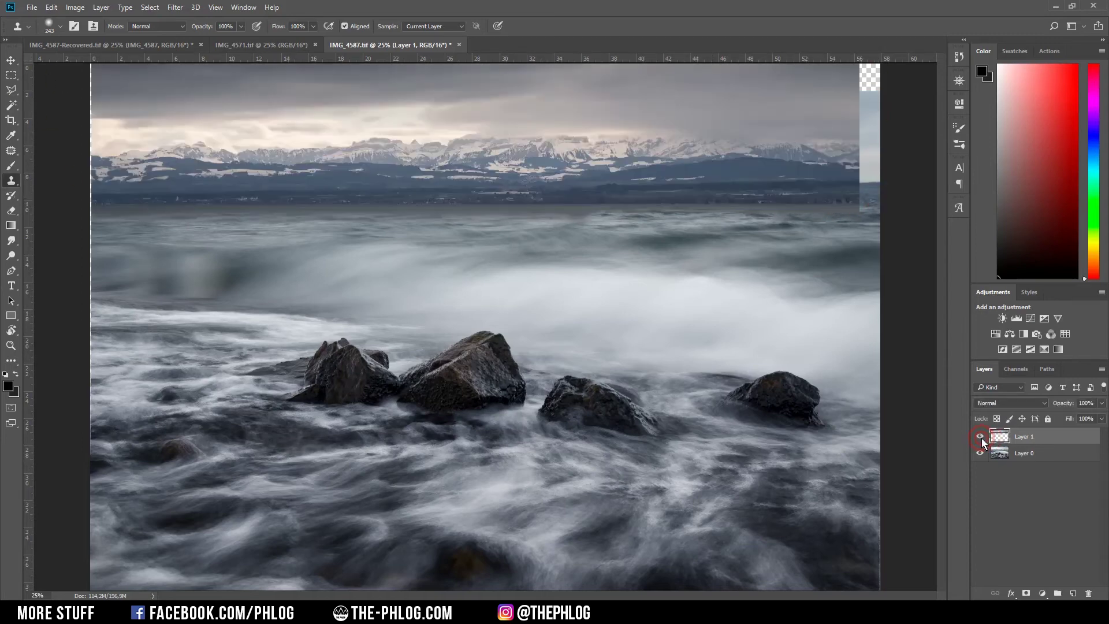
click(982, 438)
click(982, 437)
Add a mask to the cloned sky layer and brush along the horizon to blend it softly
click(1026, 594)
key(b)
drag(294, 295, 261, 287)
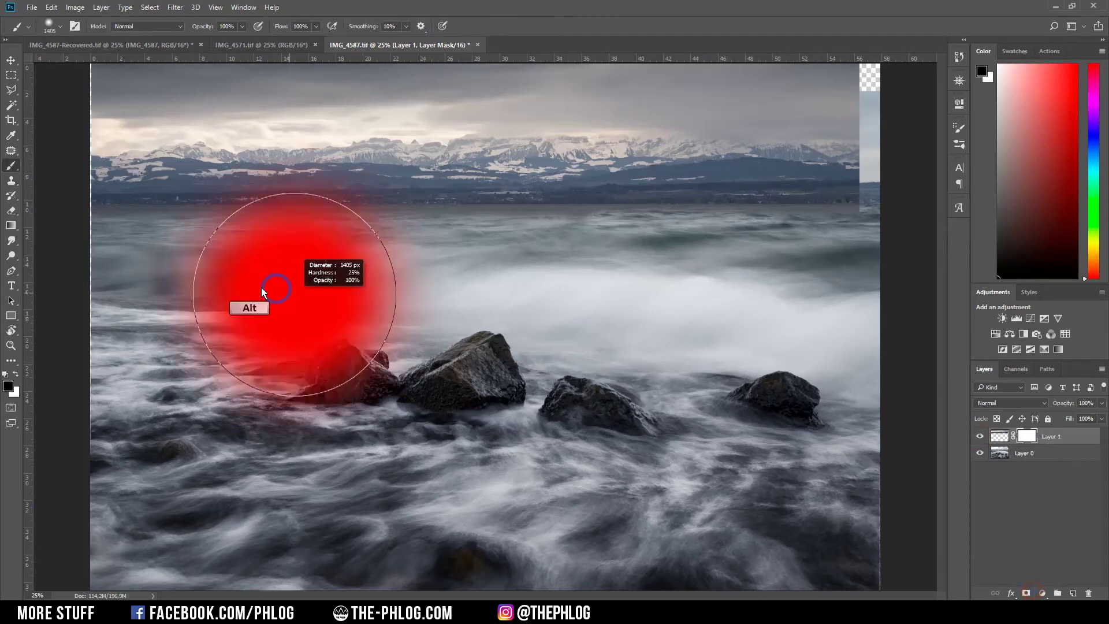
click(94, 235)
shift+click(896, 235)
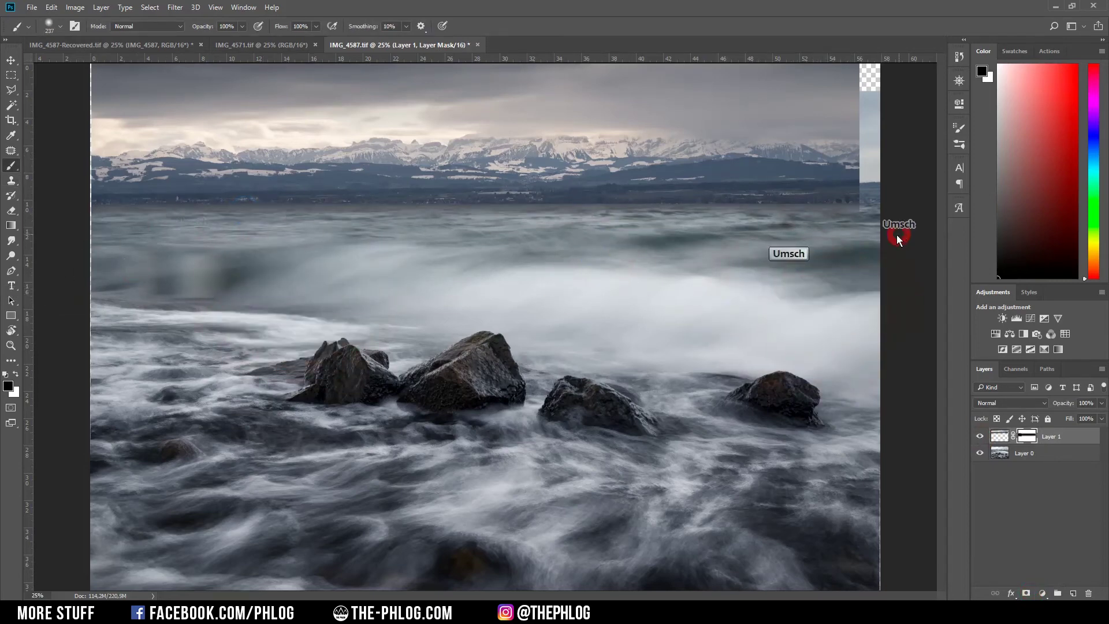
drag(248, 224, 815, 232)
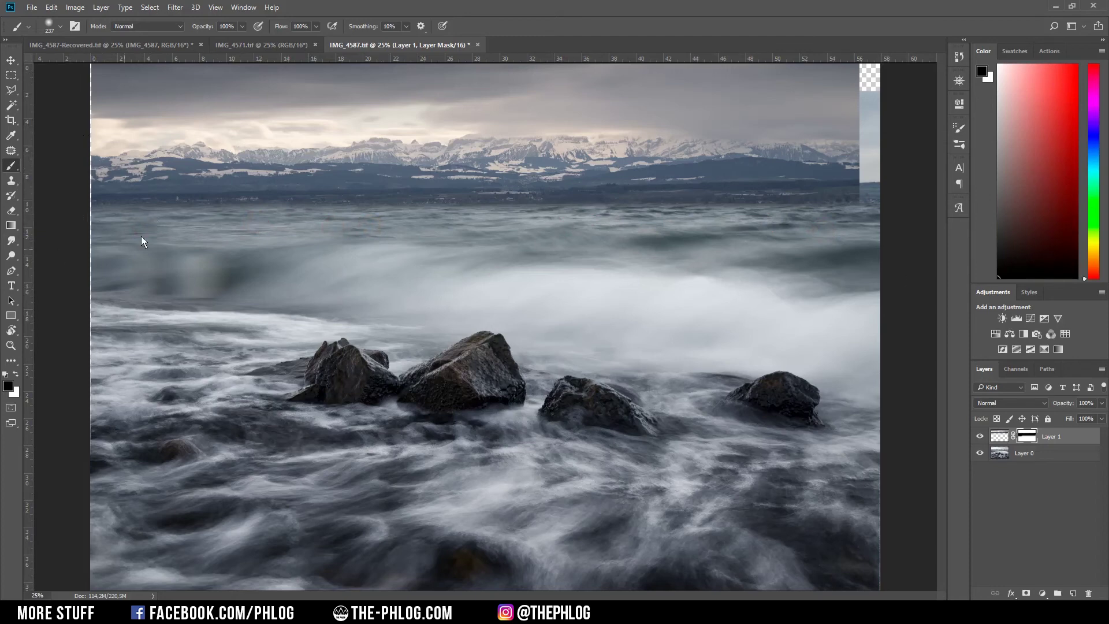
key(c)
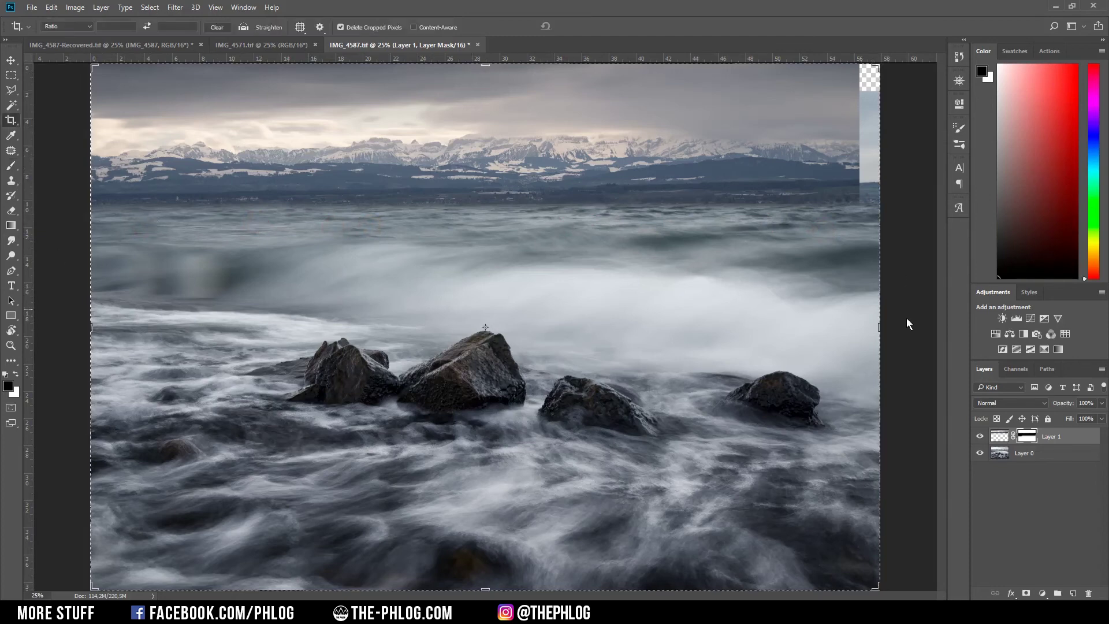
Pull the right crop edge in past the transparent strip and commit the crop
drag(880, 327, 868, 327)
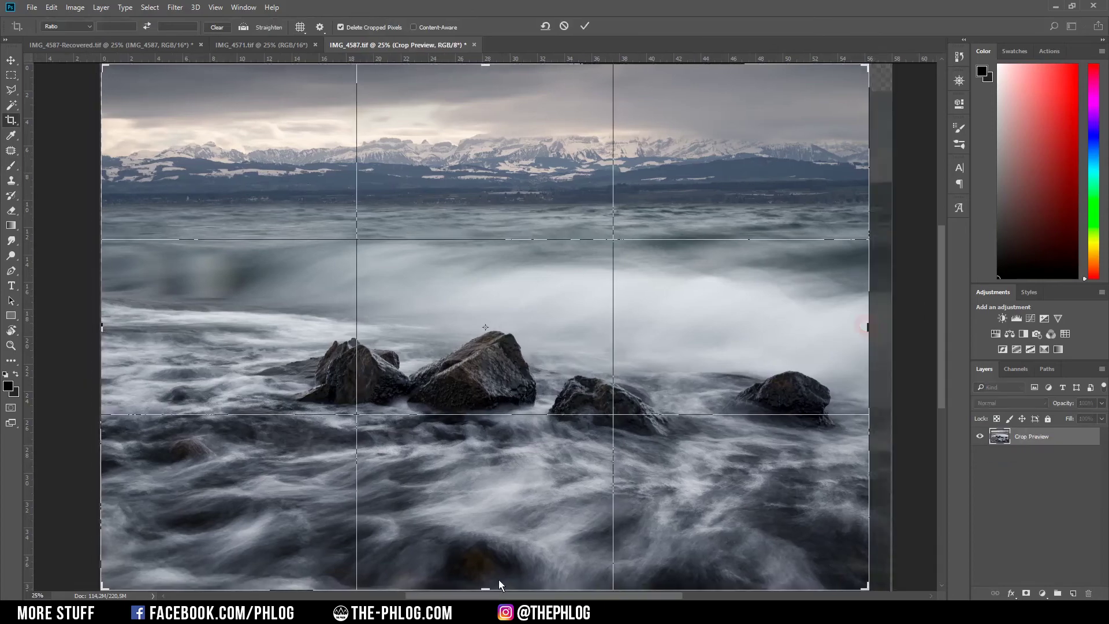
click(585, 26)
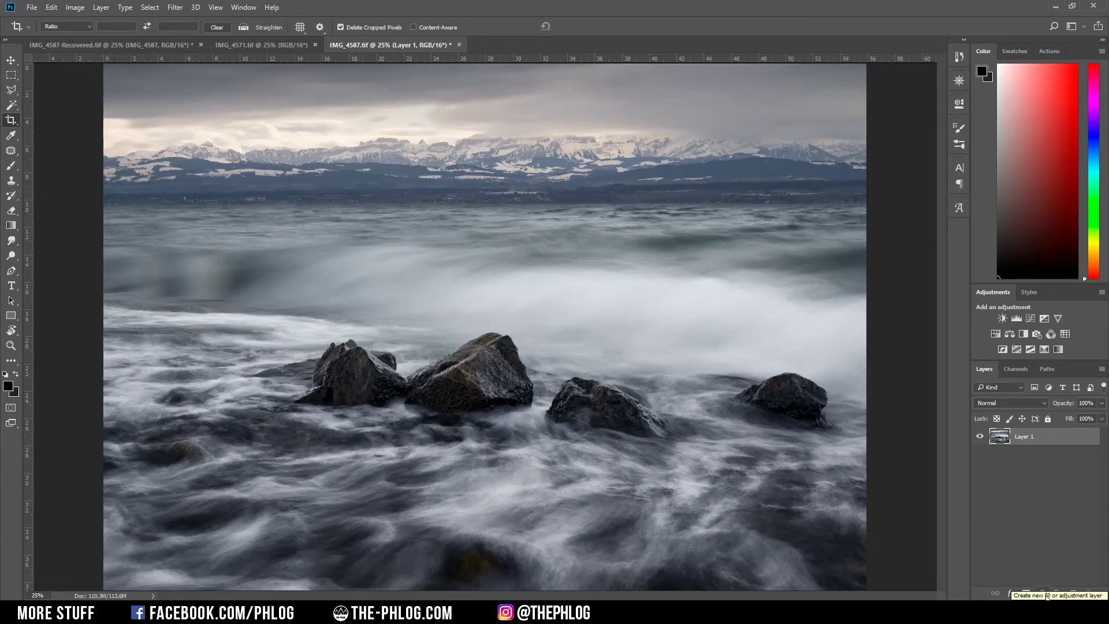
Add a Gradient Map adjustment layer using the black-to-white preset
click(1047, 595)
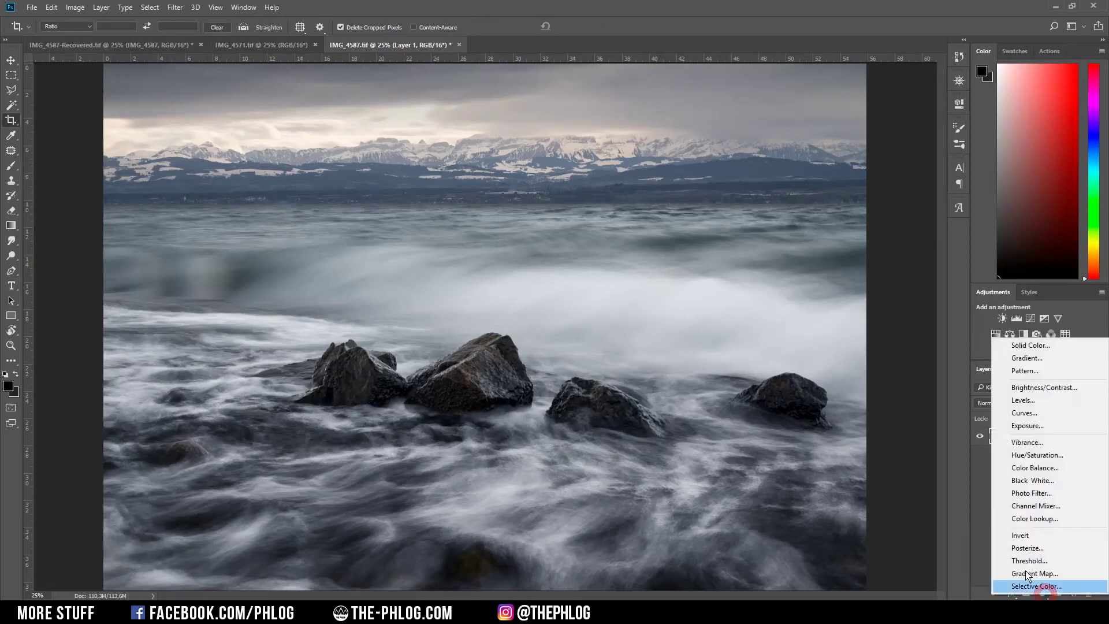
click(1052, 575)
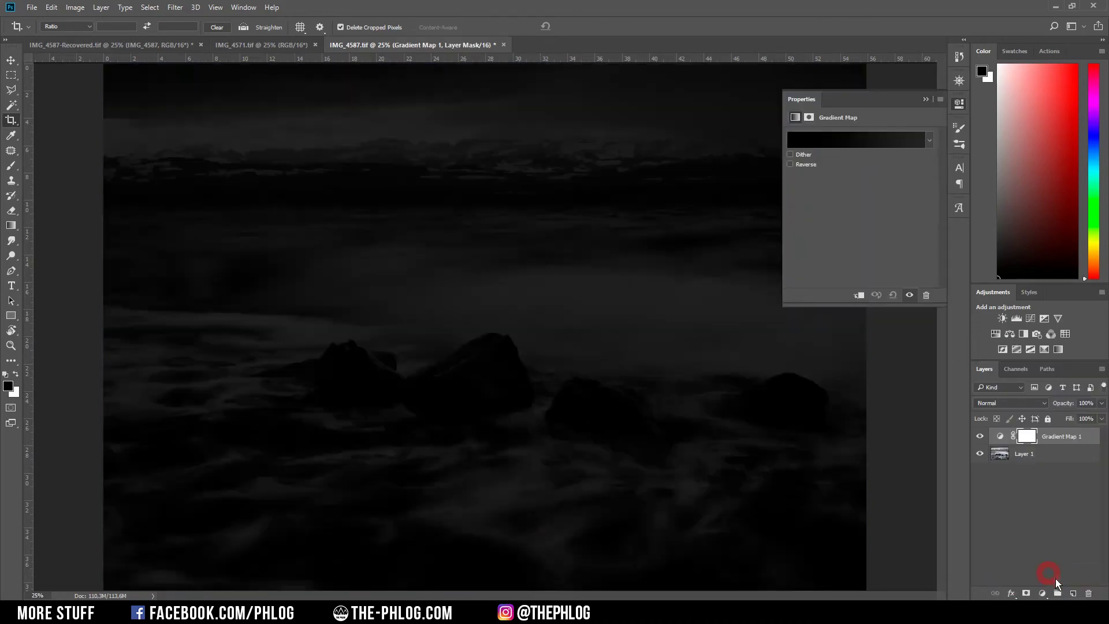
click(926, 141)
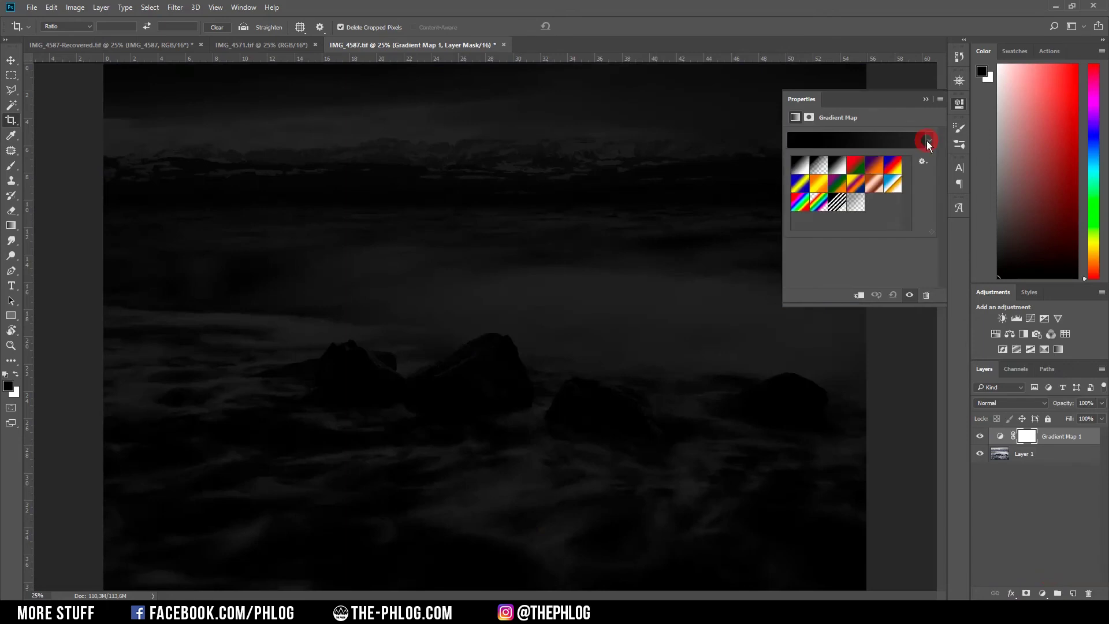
click(804, 167)
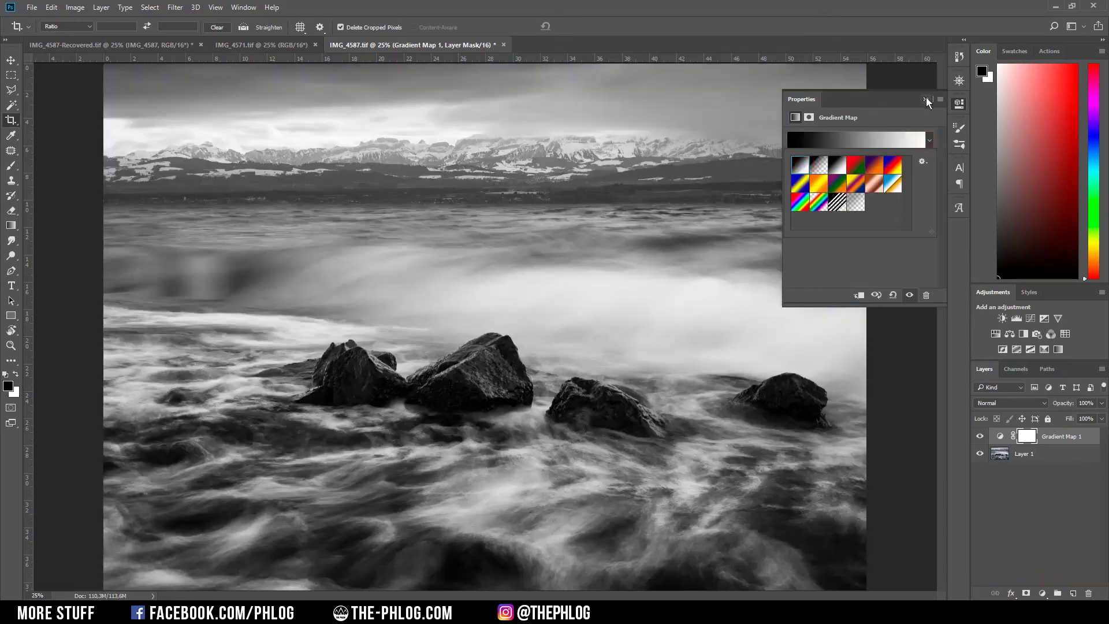
click(924, 100)
Lower the gradient map's opacity to mute the colours and merge it down (Ctrl+E)
click(1101, 403)
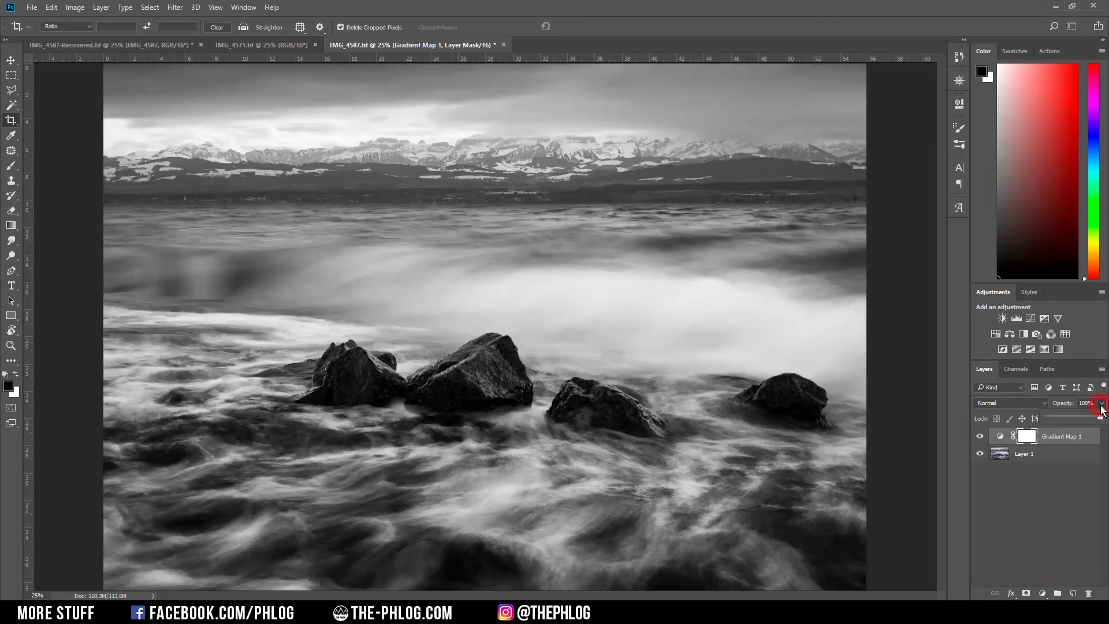
mouse_move(1074, 415)
mouse_down()
mouse_move(1084, 420)
mouse_move(1065, 419)
mouse_up()
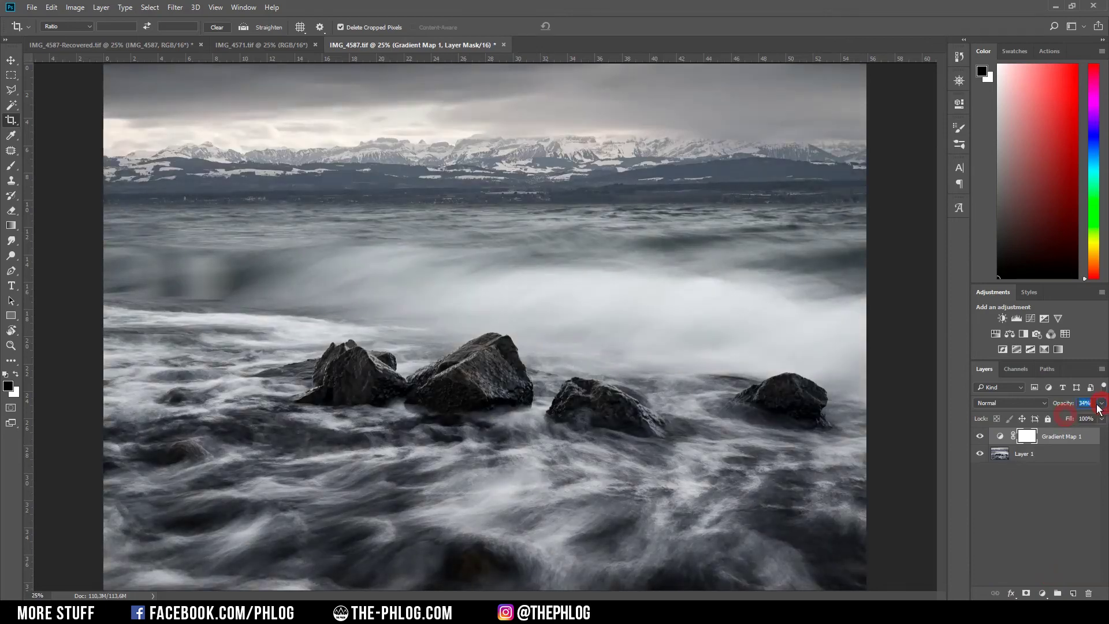
key(ctrl+e)
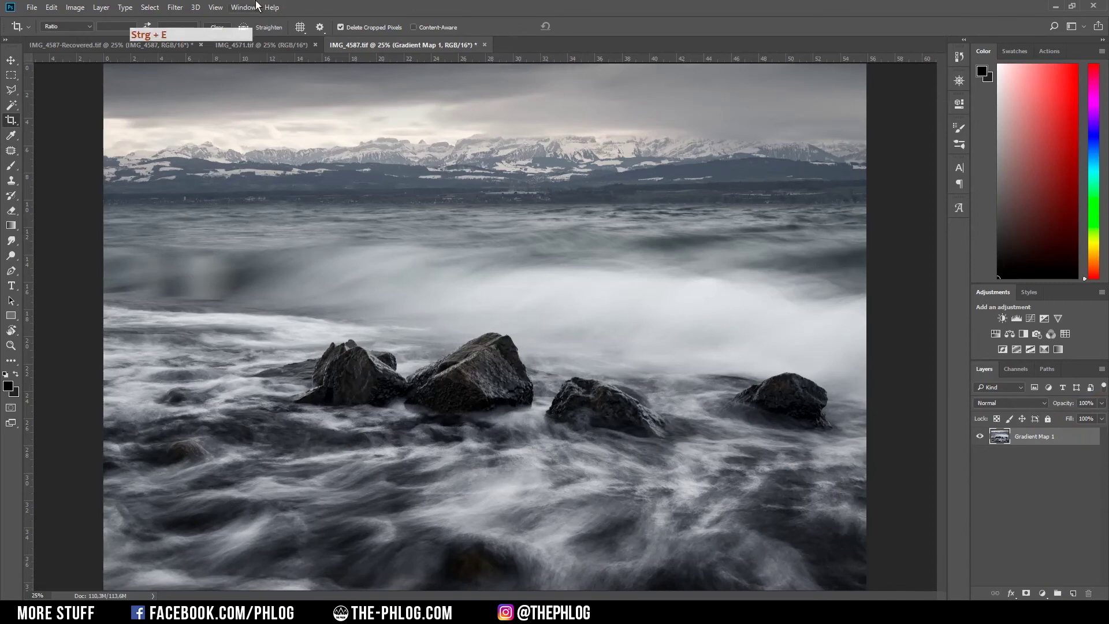
Apply Color Efex Pro 4's Classical Soft Focus filter using the Soft Focus 2 method
click(175, 7)
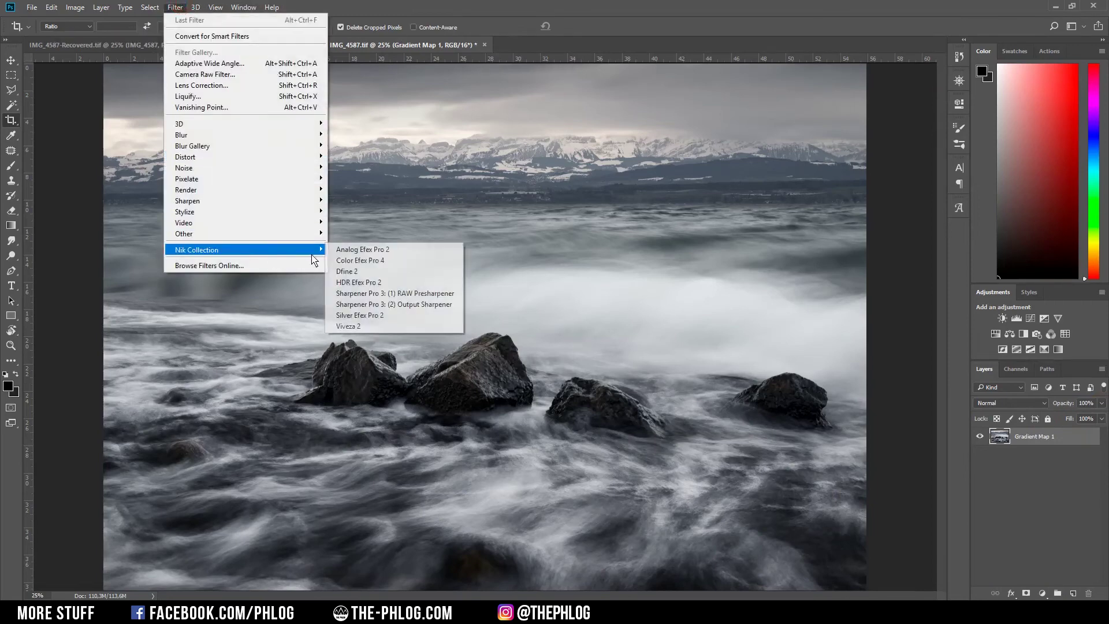
click(356, 257)
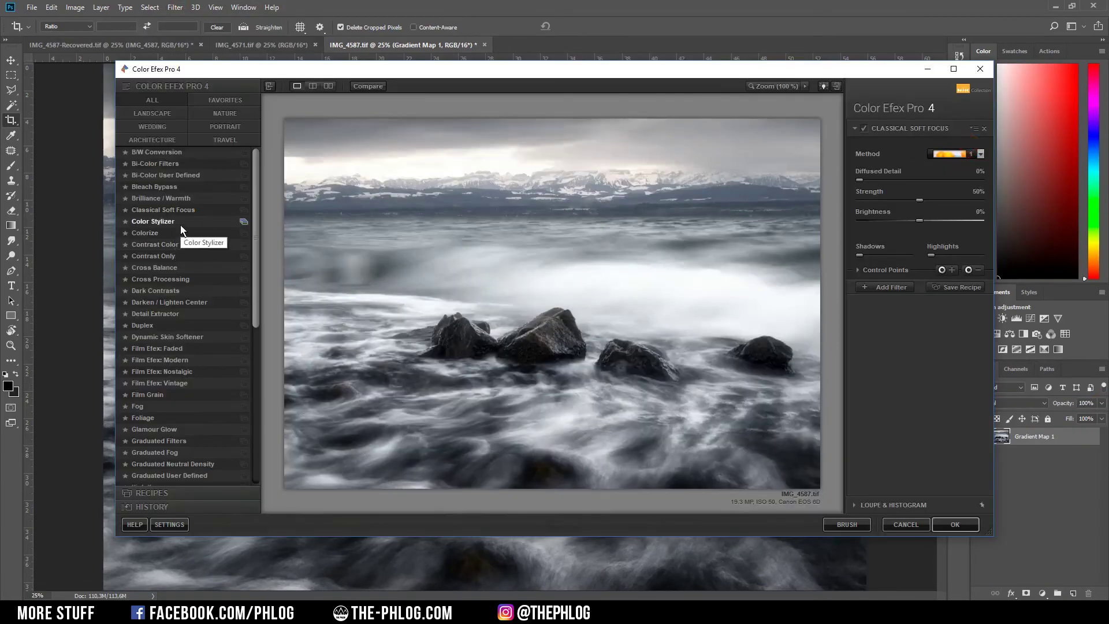
click(204, 210)
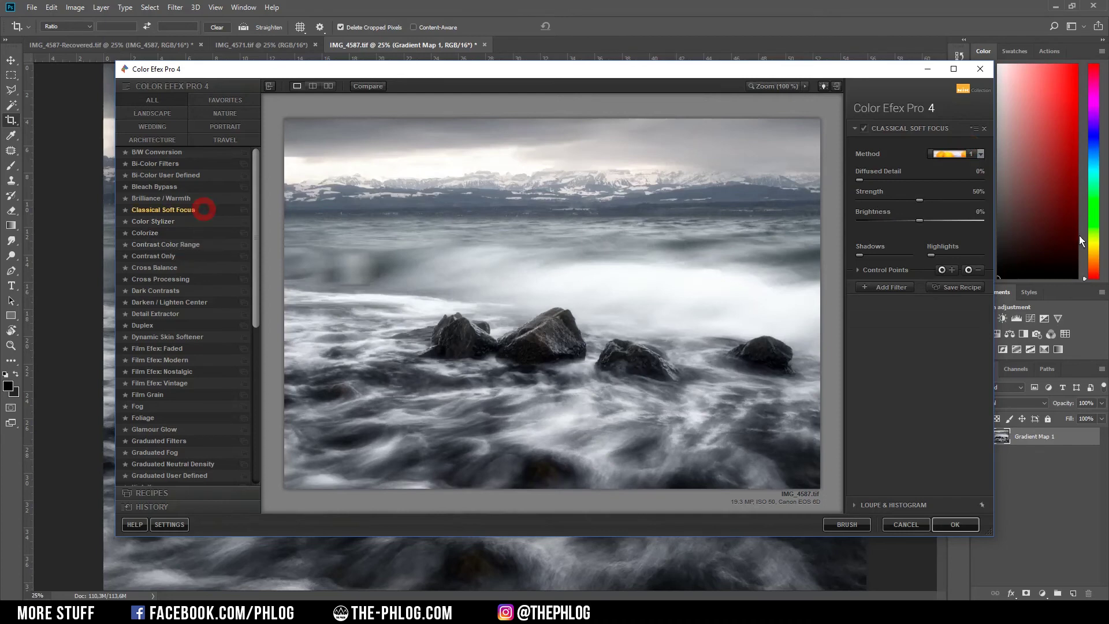
click(958, 155)
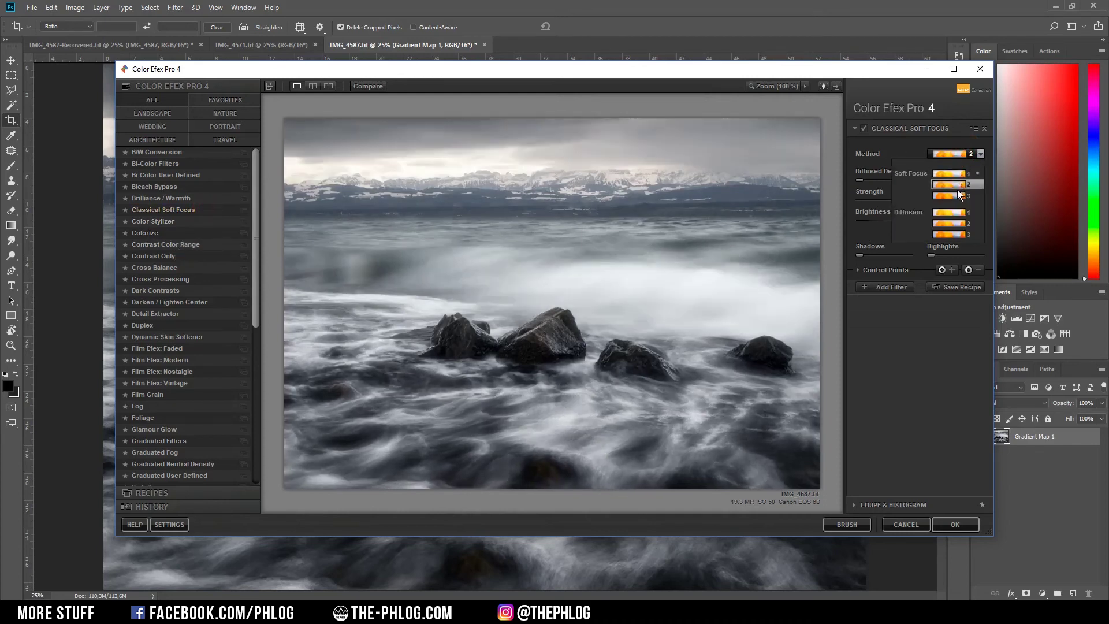
click(958, 185)
click(968, 529)
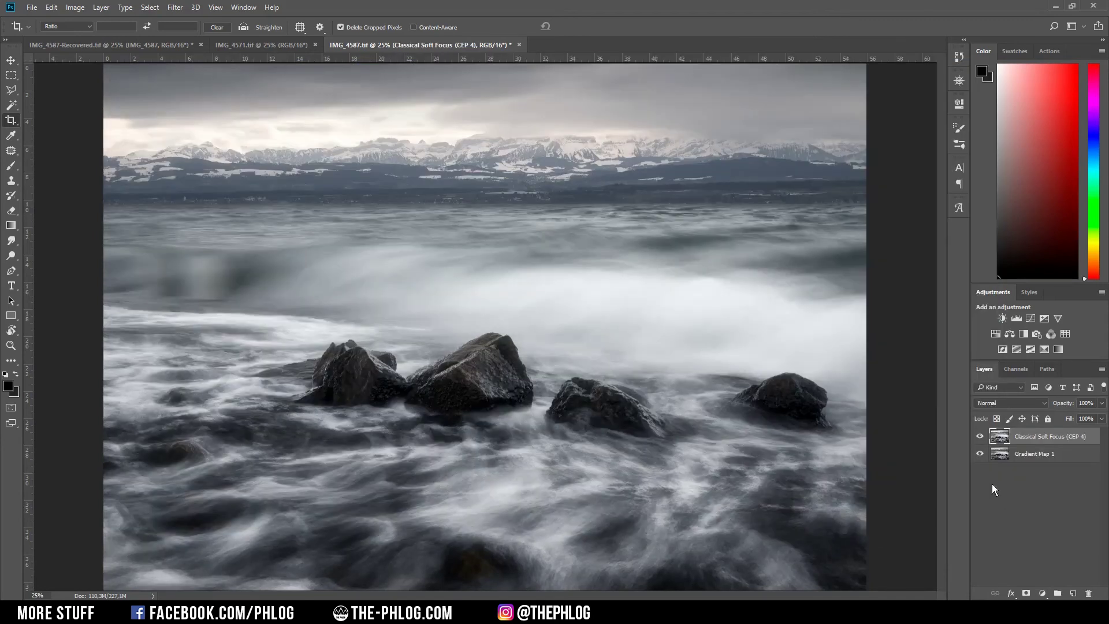
Mask the soft focus layer and paint the glow off the left, middle and right rocks
click(1027, 594)
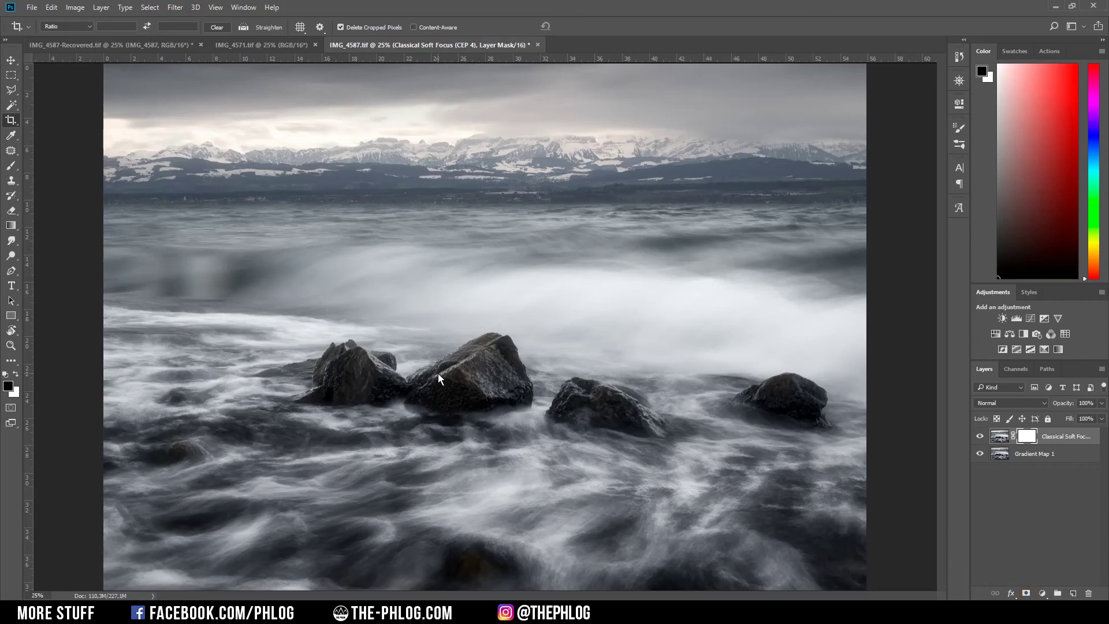
key(b)
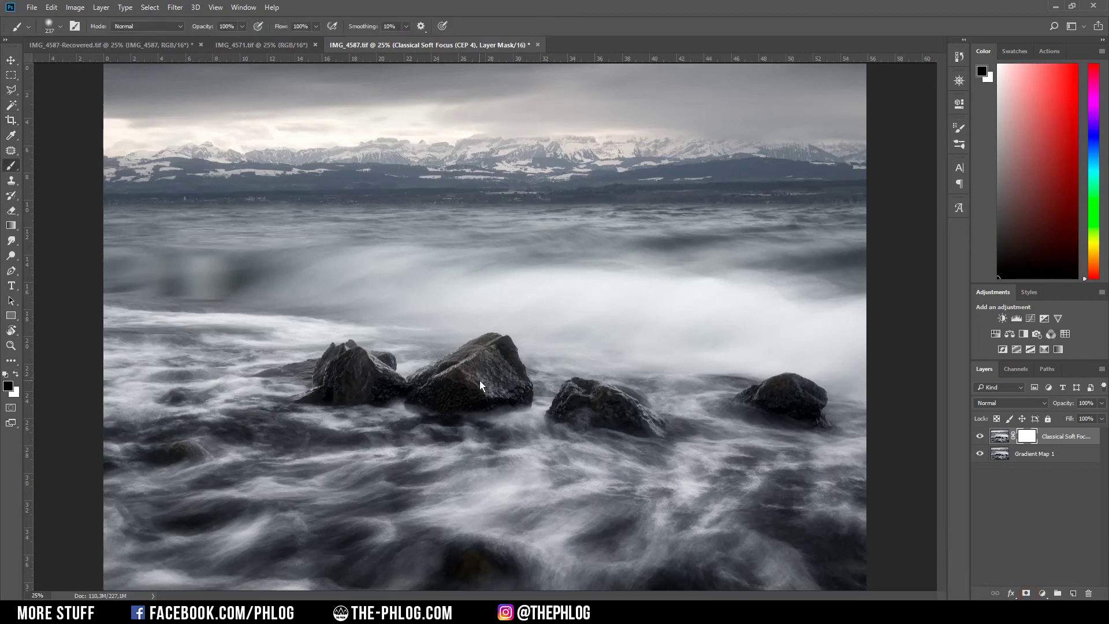
alt+right_click(479, 380)
alt+right_click(345, 369)
alt+right_click(437, 410)
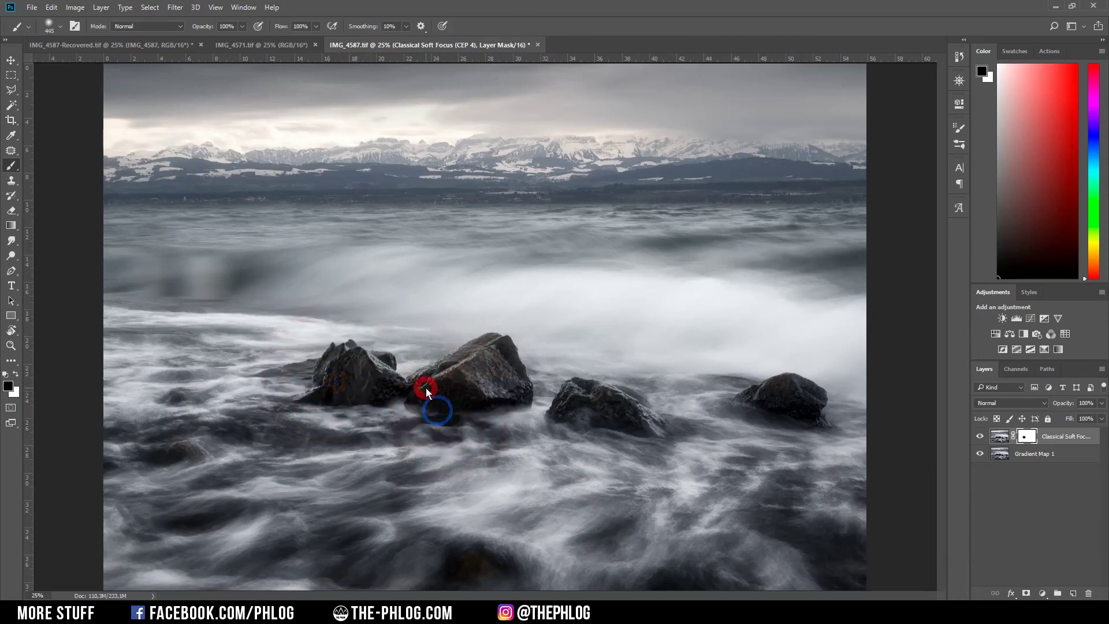
drag(496, 359, 492, 392)
click(638, 422)
click(788, 388)
Paint the glow out of other areas and the water, then merge the layer down
alt+right_click(550, 318)
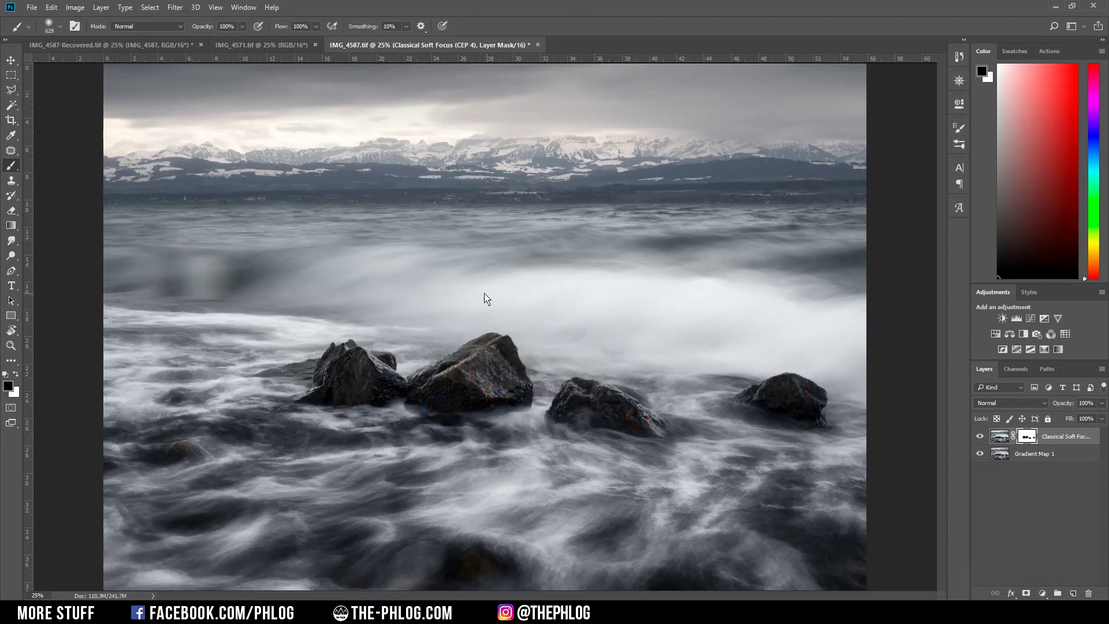
mouse_move(486, 299)
mouse_down()
mouse_move(198, 261)
mouse_move(867, 325)
mouse_up()
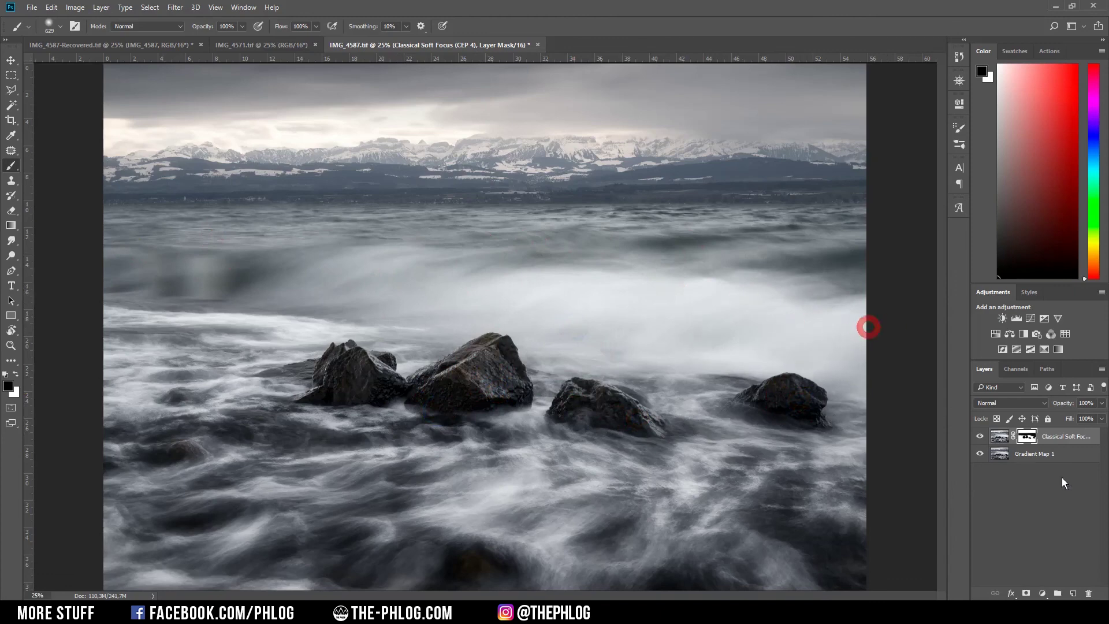
click(981, 437)
click(982, 437)
alt+right_click(533, 204)
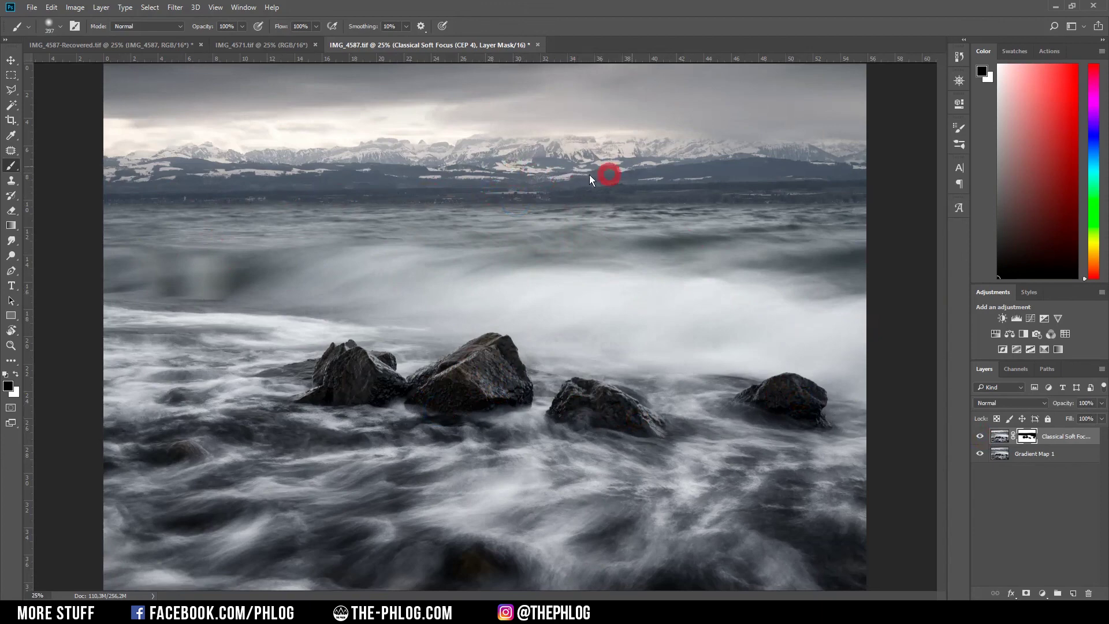
alt+right_click(780, 183)
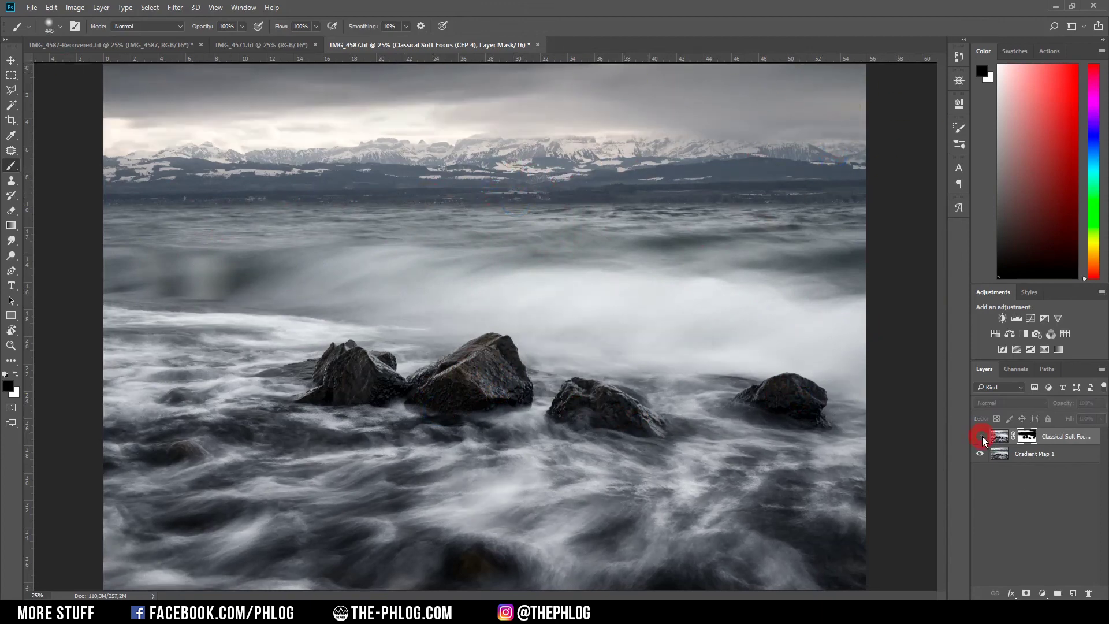
key(ctrl+e)
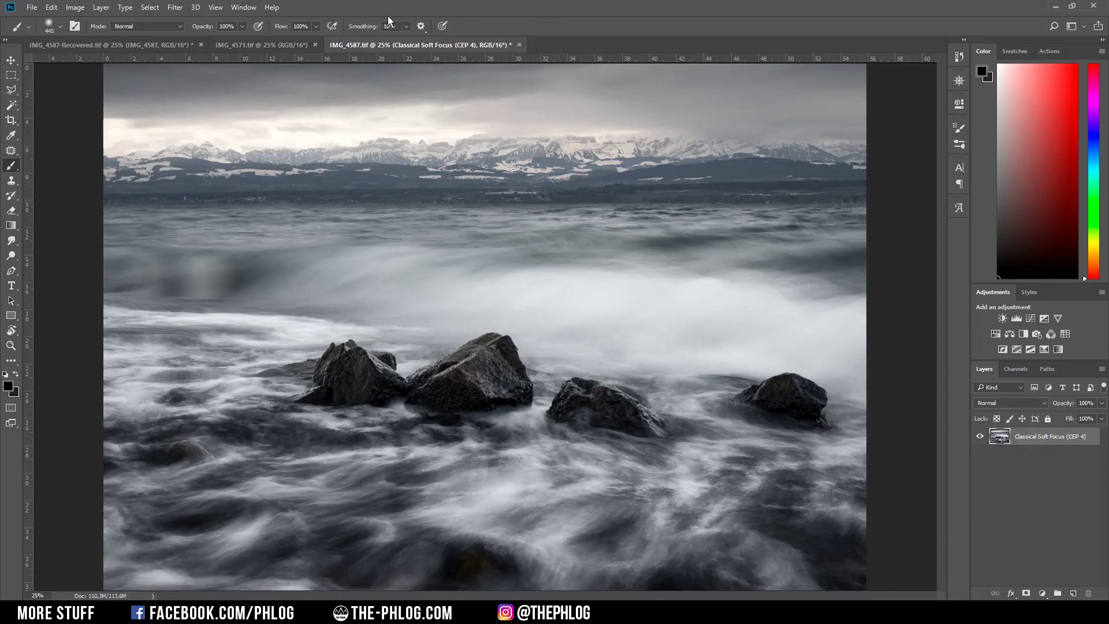
Apply Color Efex Pro 4's Vignette: Lens with a more rectangular shape, smaller size, lighter strength and darker brightness
click(183, 9)
mouse_move(197, 249)
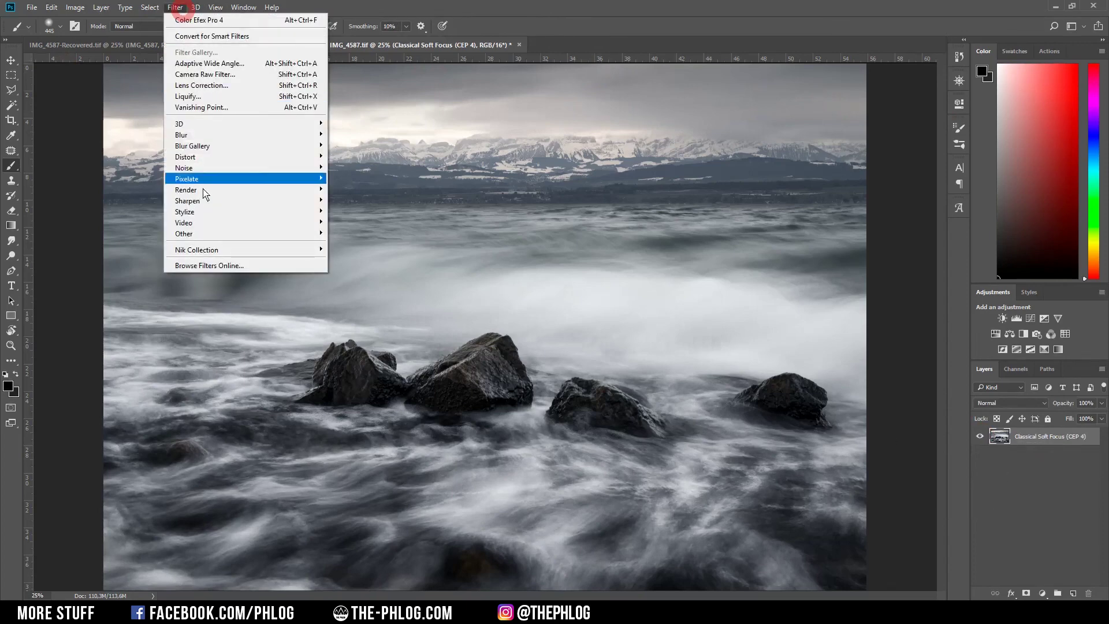
click(399, 260)
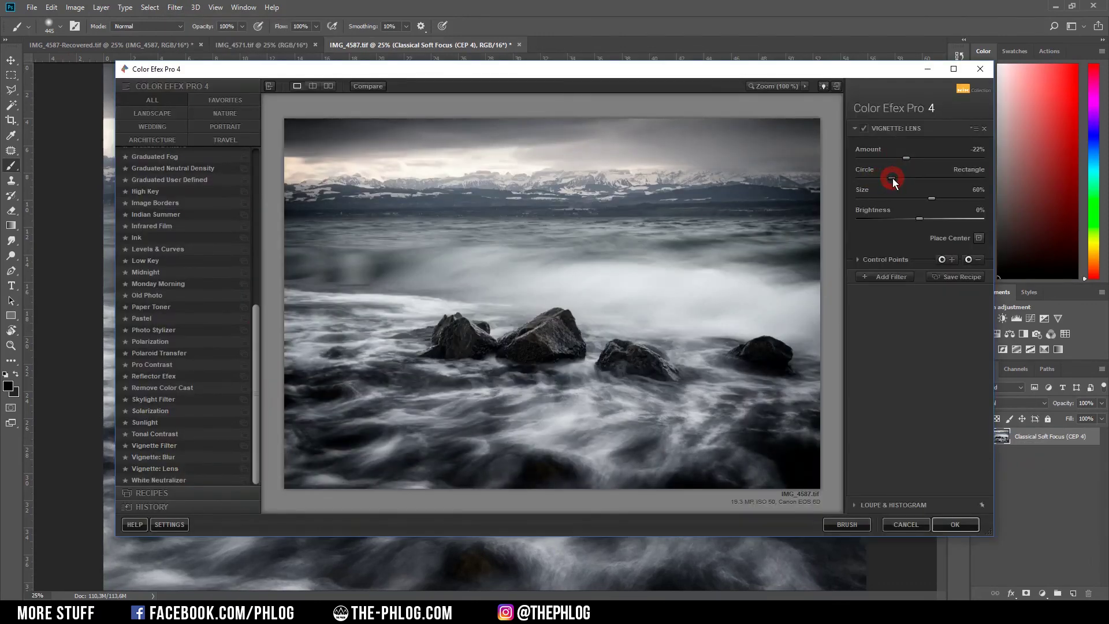
mouse_move(904, 178)
mouse_down()
mouse_move(889, 177)
mouse_move(914, 198)
mouse_up()
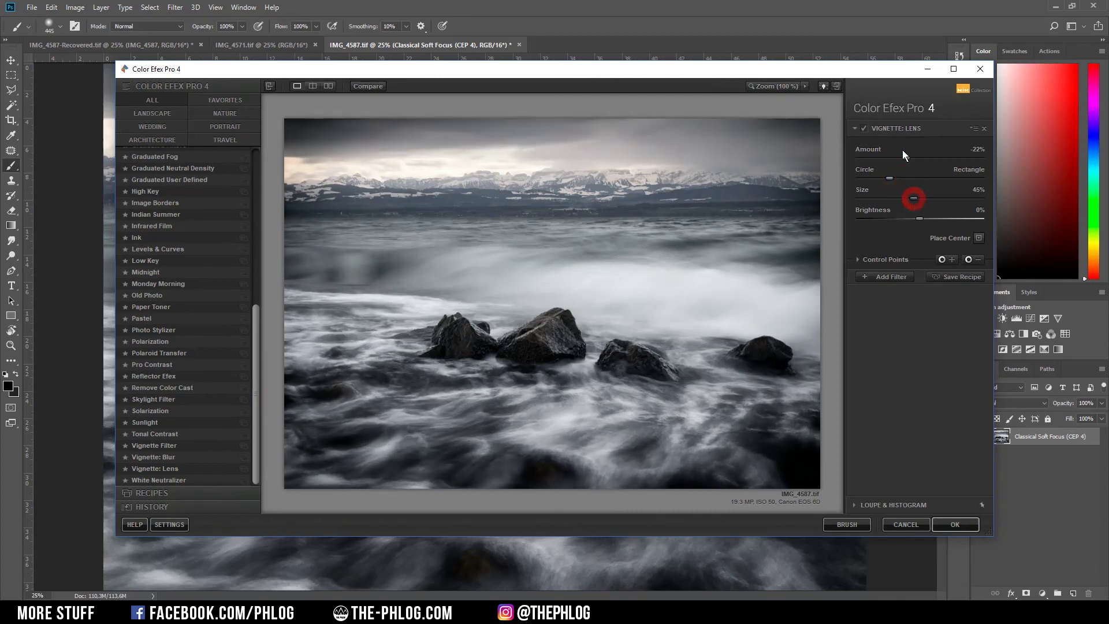
click(906, 159)
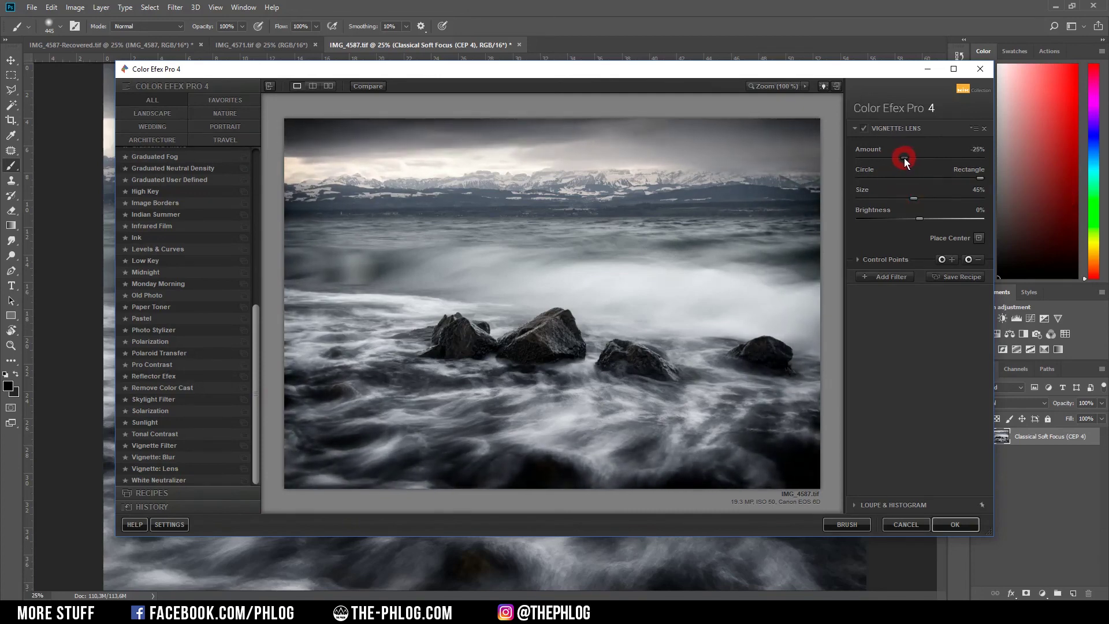
drag(906, 159, 911, 158)
drag(920, 219, 914, 219)
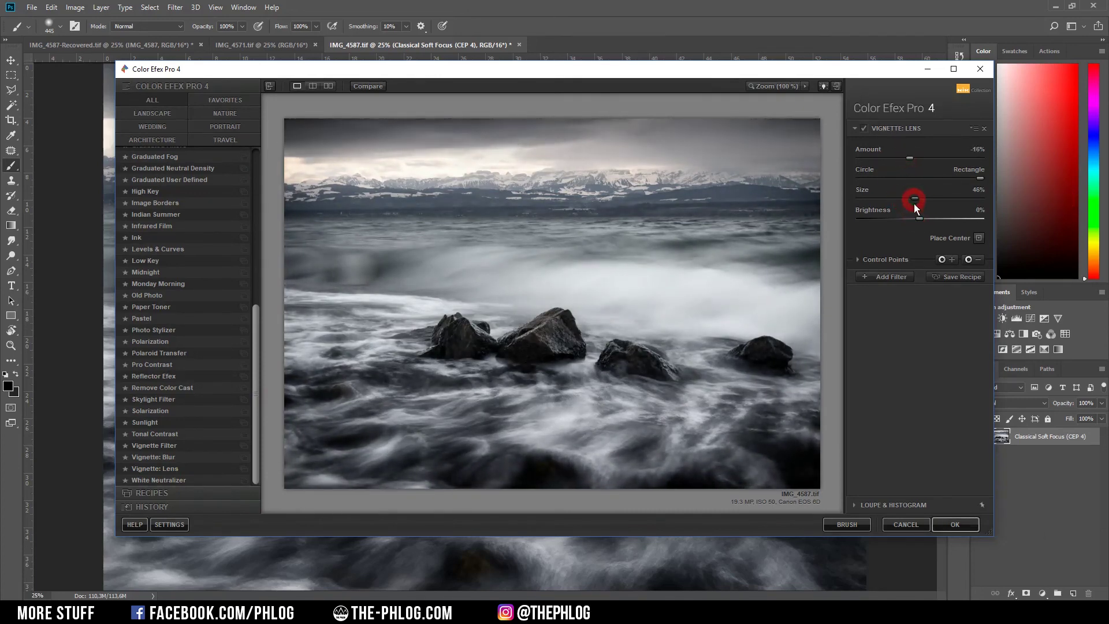
click(956, 525)
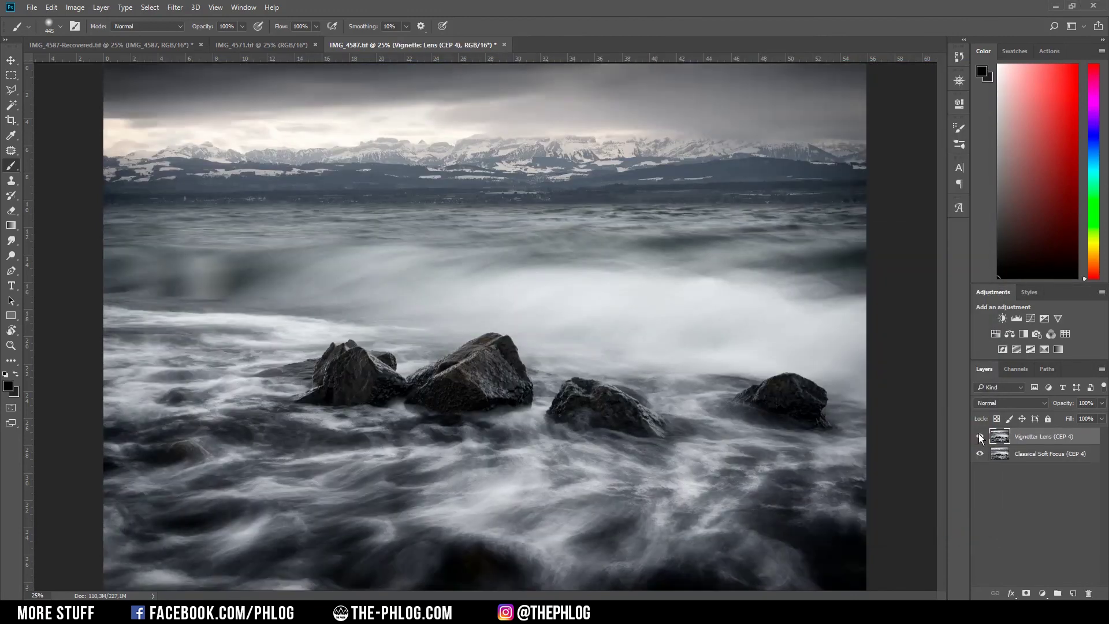